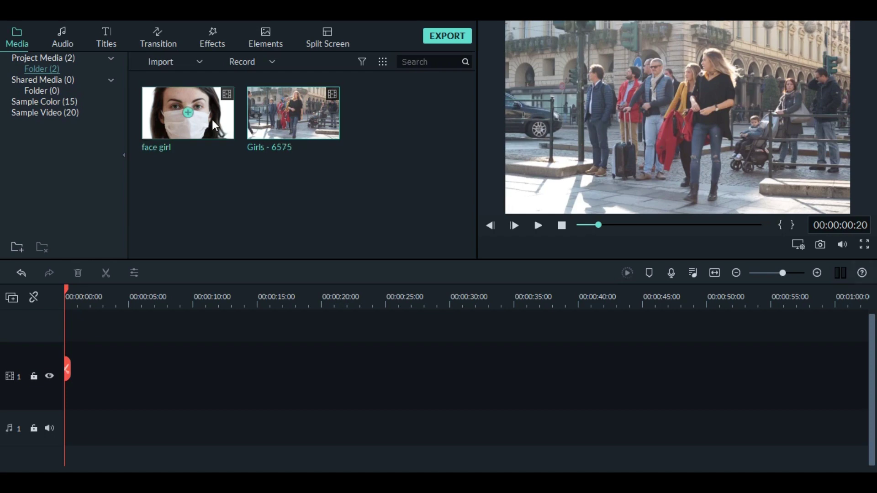
- Add the face girl clip to the start of video track 1, keeping the 1920 x 1080 25fps project settings
drag(212, 120, 68, 365)
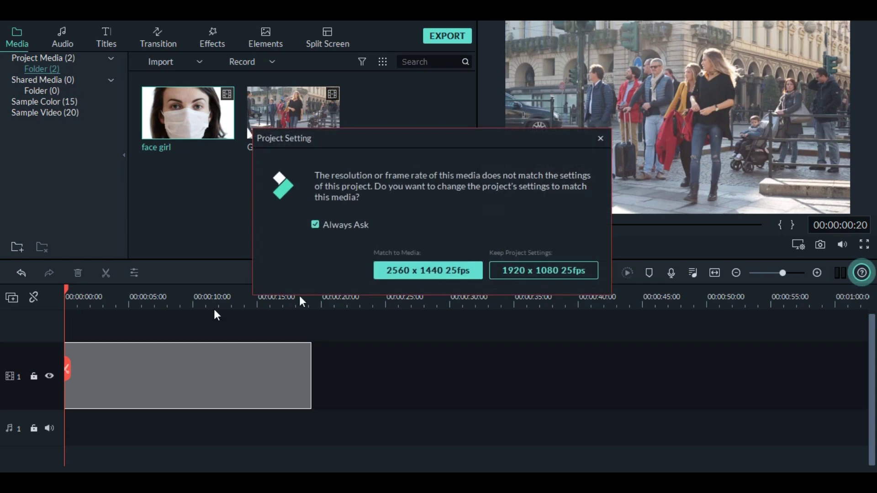
click(506, 271)
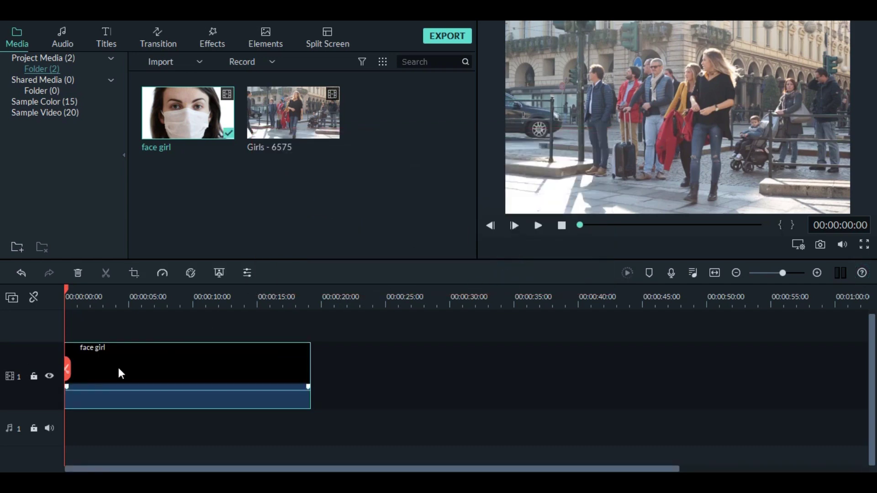
click(118, 370)
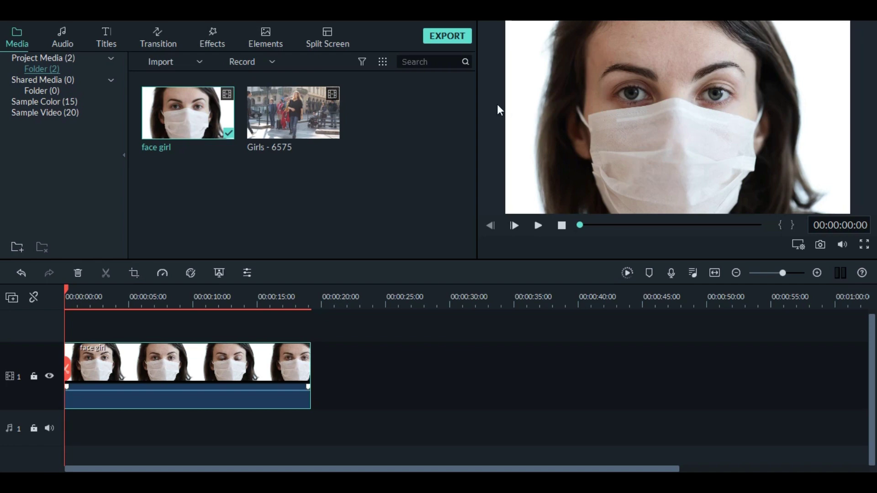
- Play the face girl clip up to 00:00:05:03 and take a snapshot of that frame
key(space)
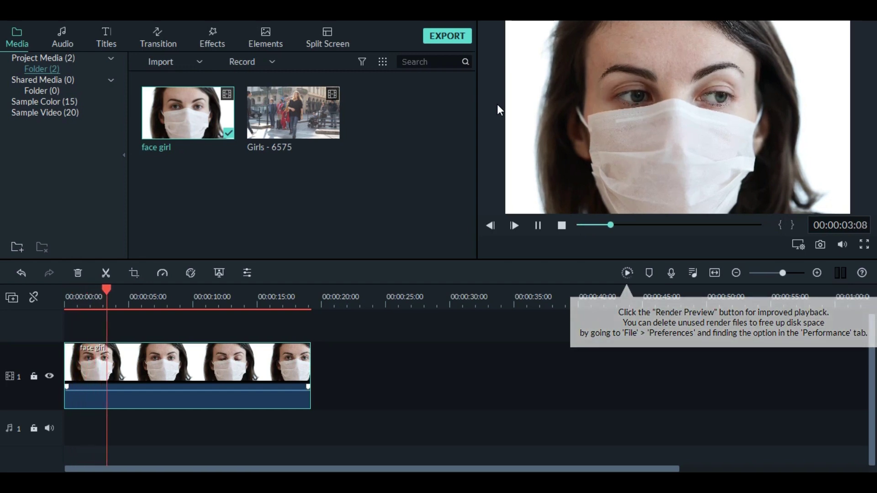
key(space)
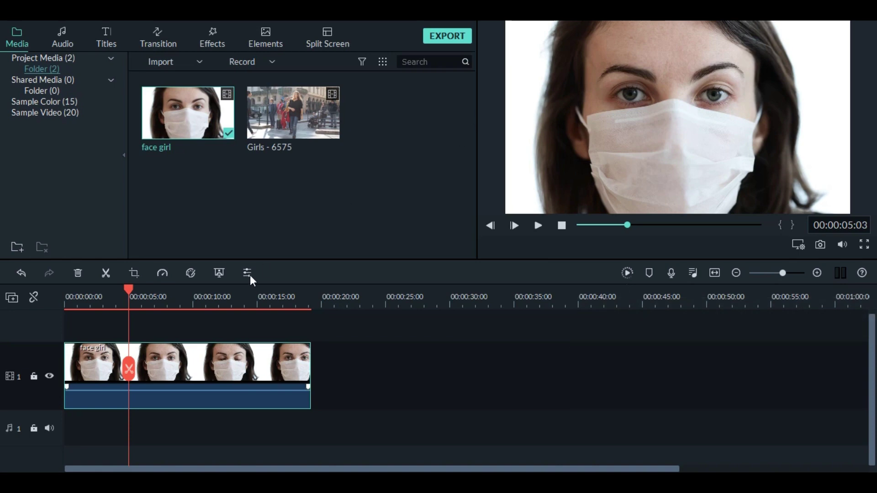
click(823, 248)
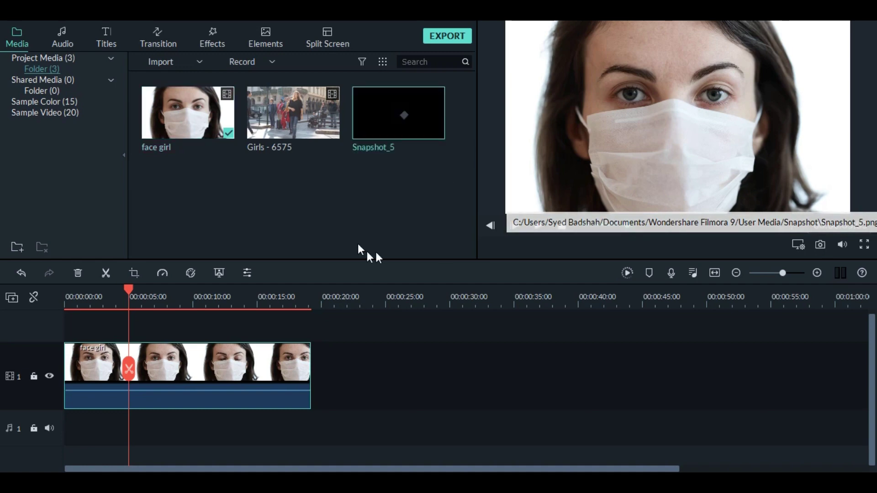
- Split the face girl clip at the playhead and delete the second part, then play the remaining clip from its start
click(128, 369)
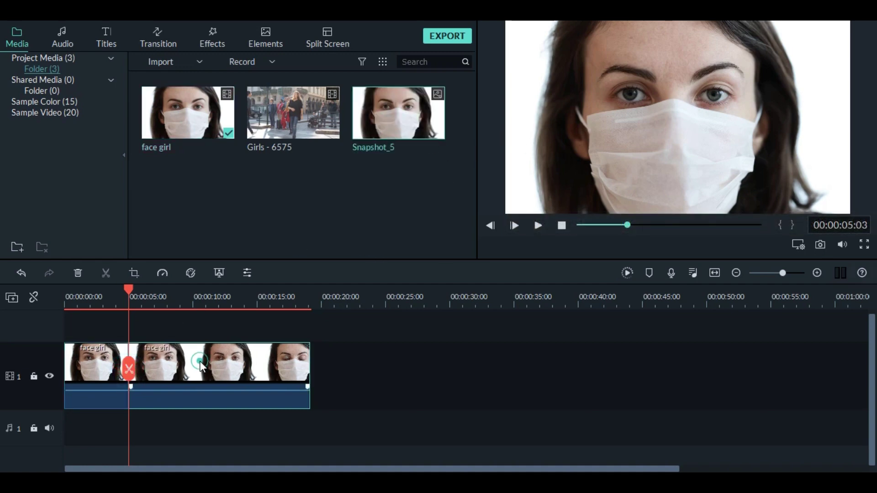
key(Delete)
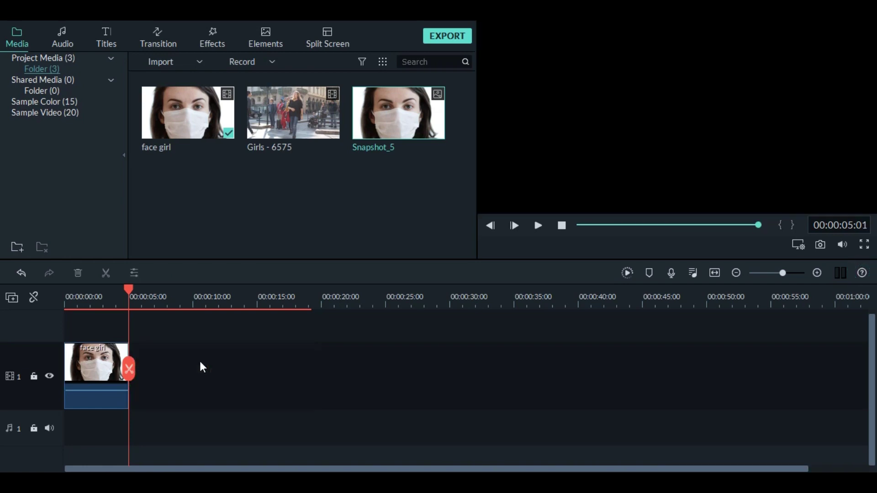
click(581, 226)
click(124, 301)
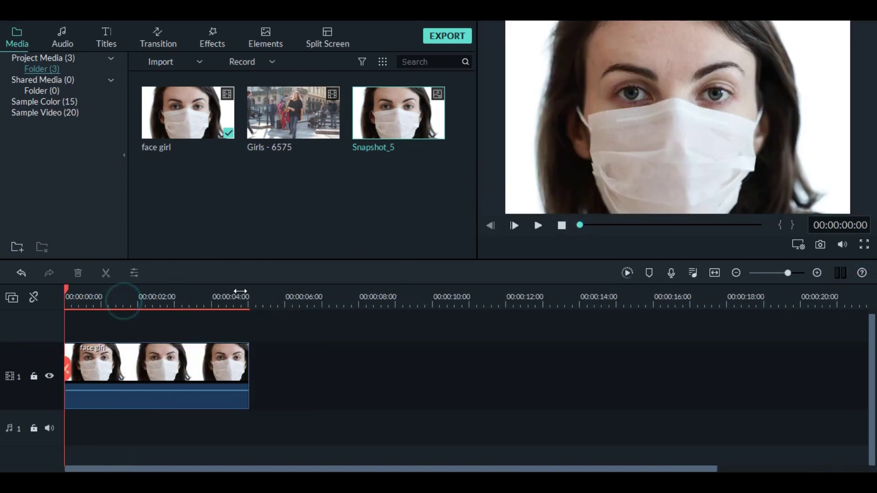
drag(240, 291, 317, 292)
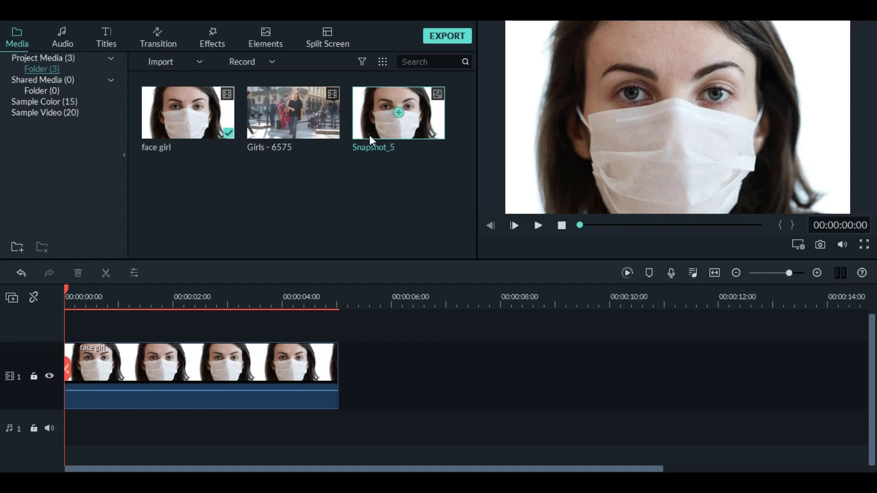
key(space)
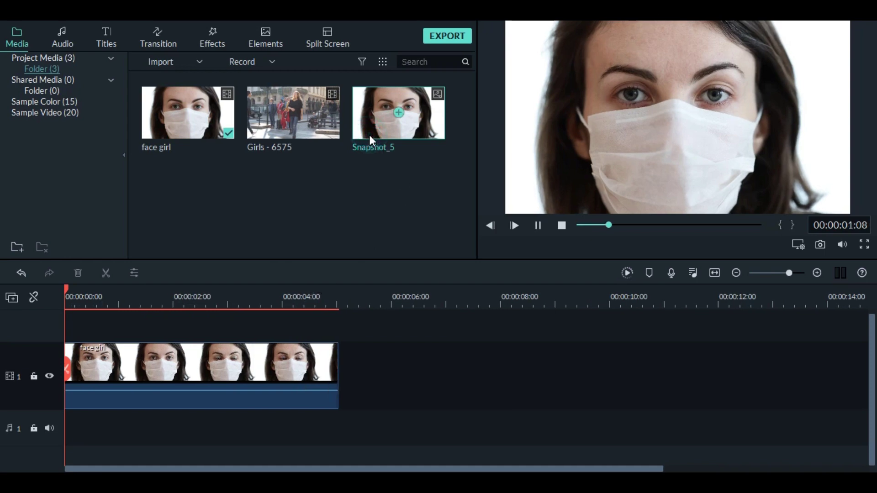
- Reveal the Snapshot_5 image in File Explorer and view it full size in the image viewer
right_click(369, 136)
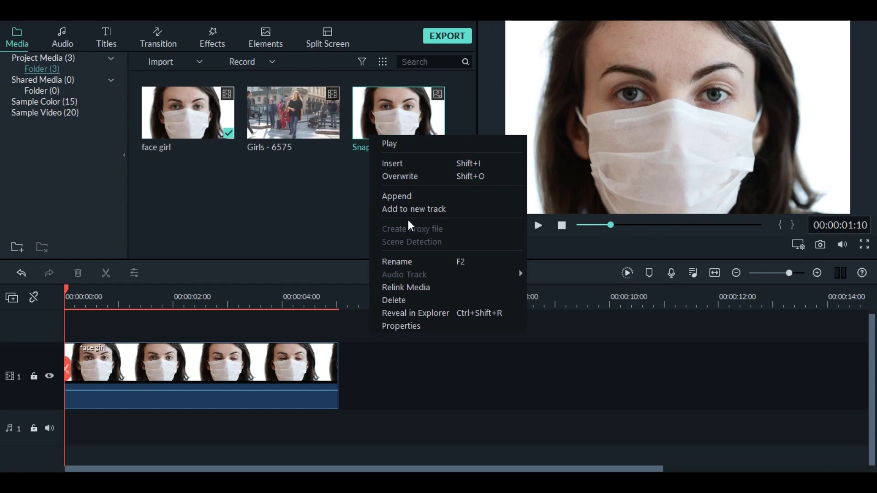
click(371, 113)
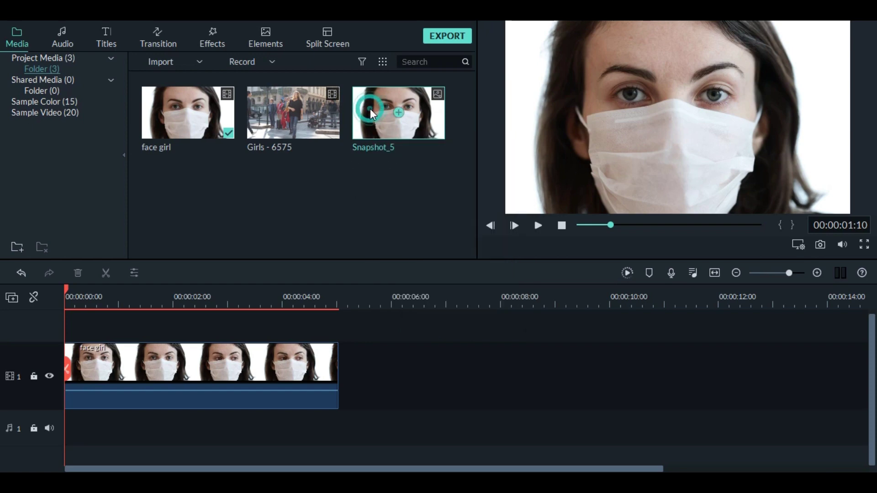
right_click(370, 110)
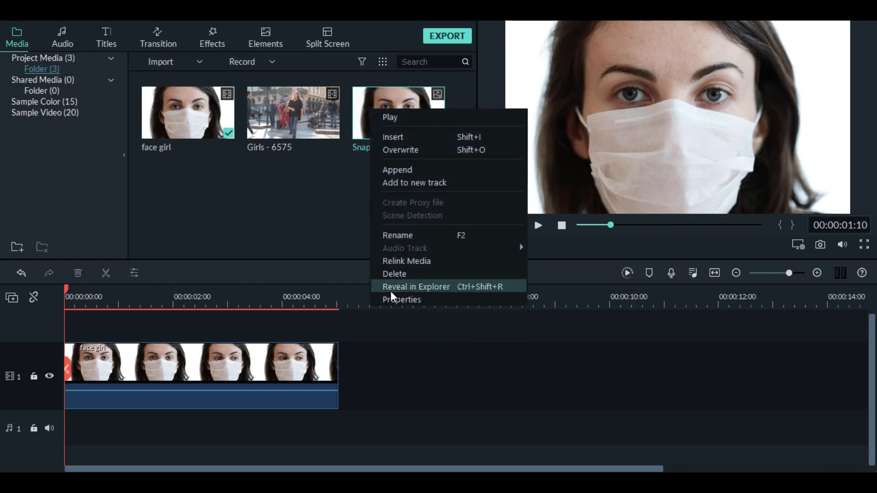
click(440, 290)
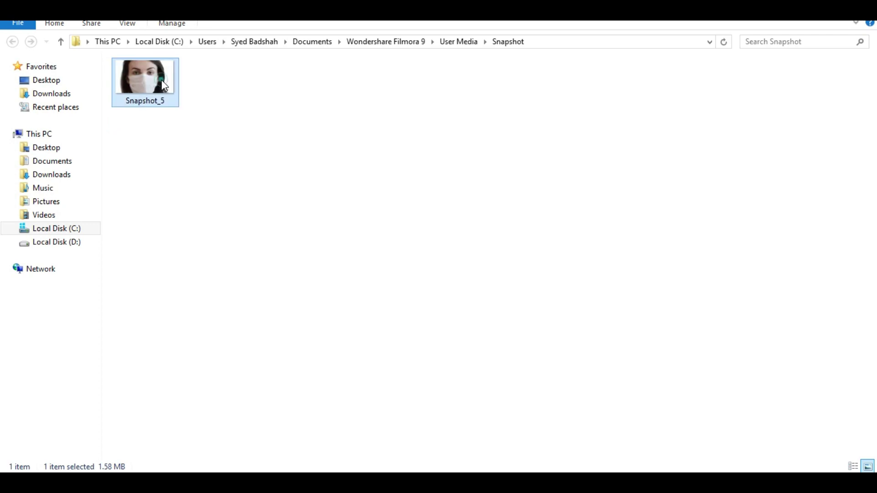
double_click(170, 84)
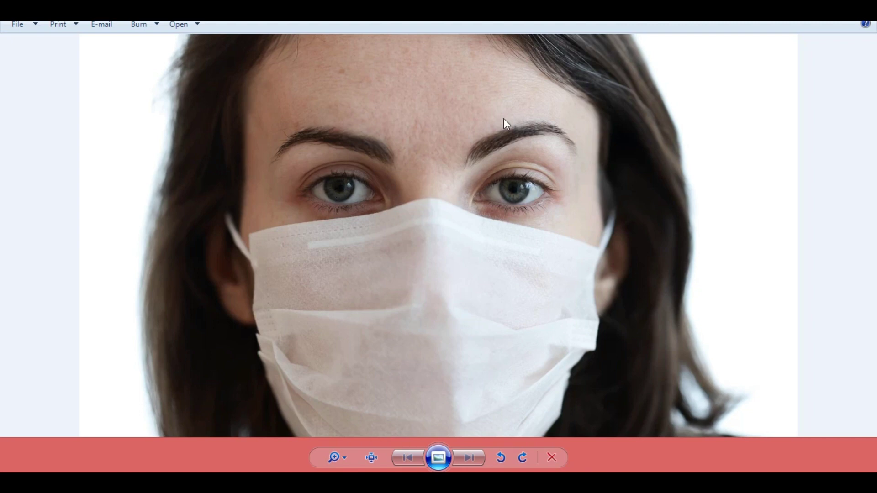
key(alt+F4)
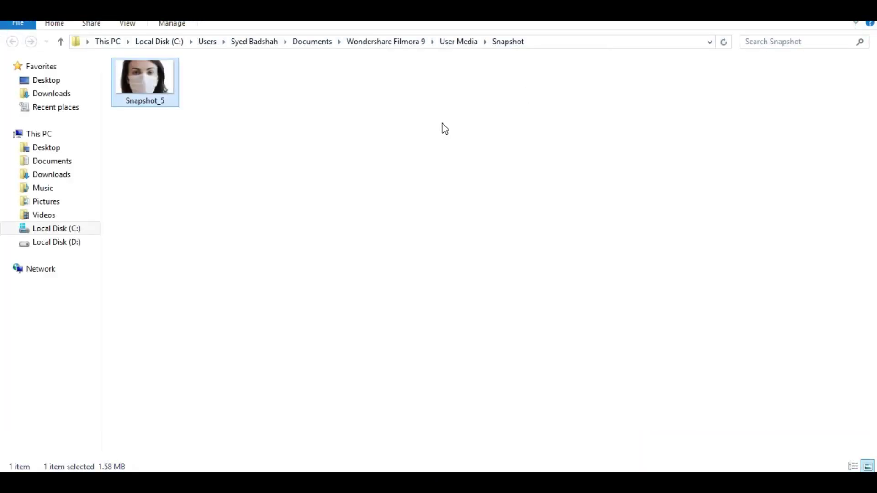
- Open Snapshot_5.png in Adobe Photoshop and convert its locked Background into a regular layer named Layer 0
click(187, 469)
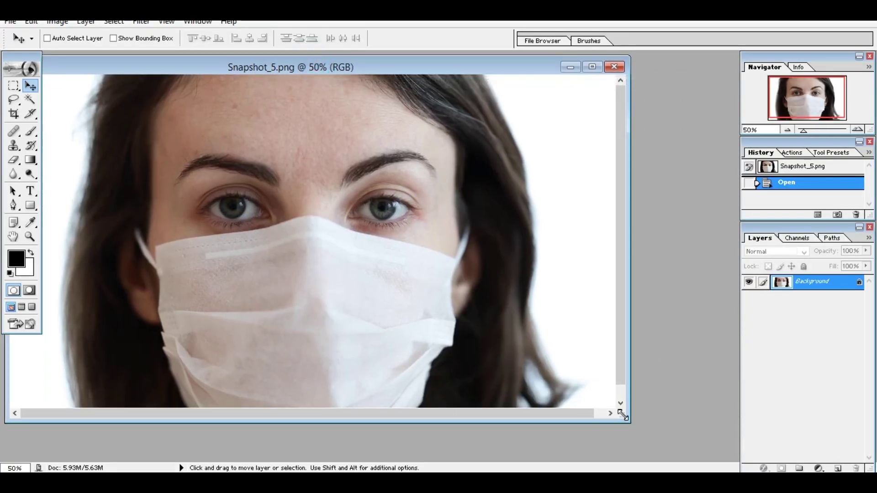
drag(677, 424, 682, 441)
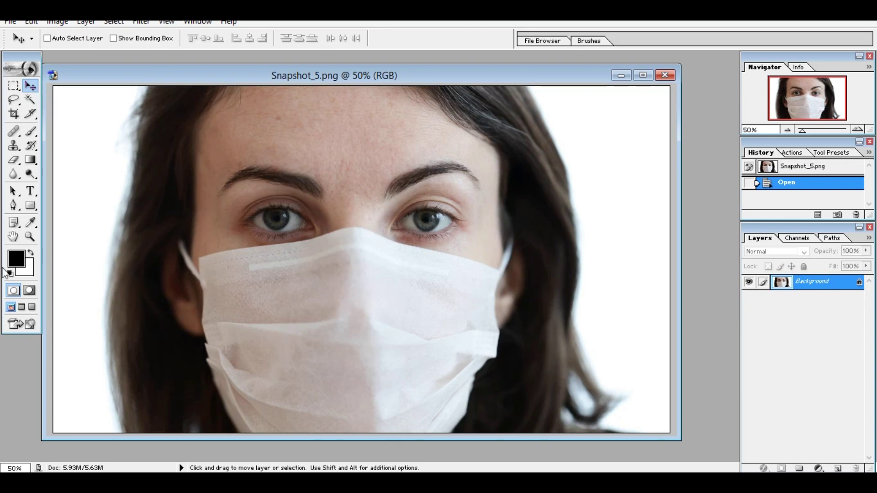
double_click(858, 284)
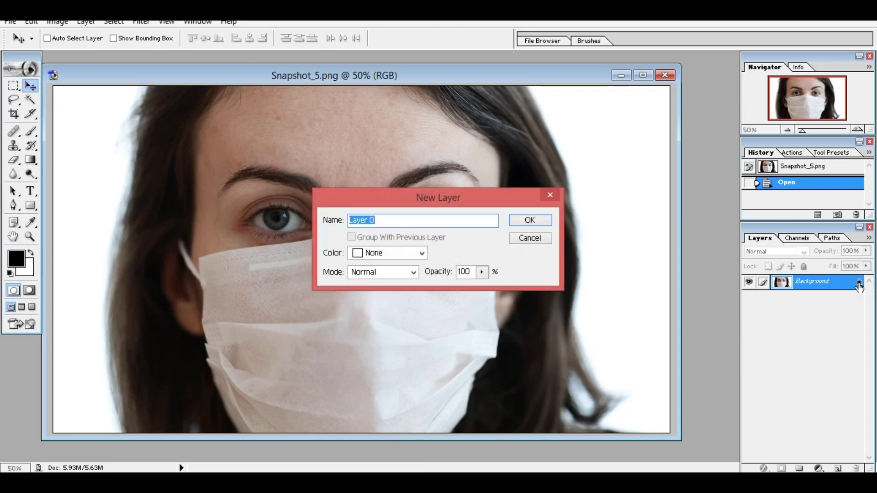
key(Return)
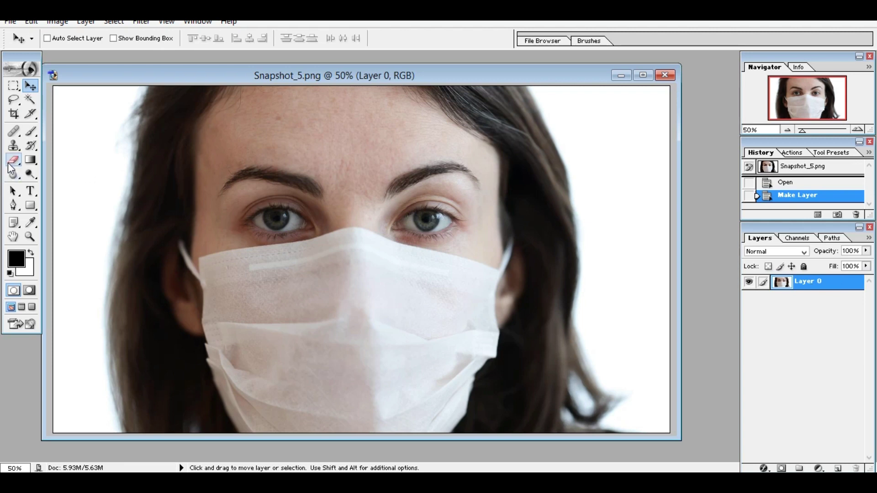
- Erase the pupil of the eye on the image's right side using the Eraser with a 32 px brush
click(10, 162)
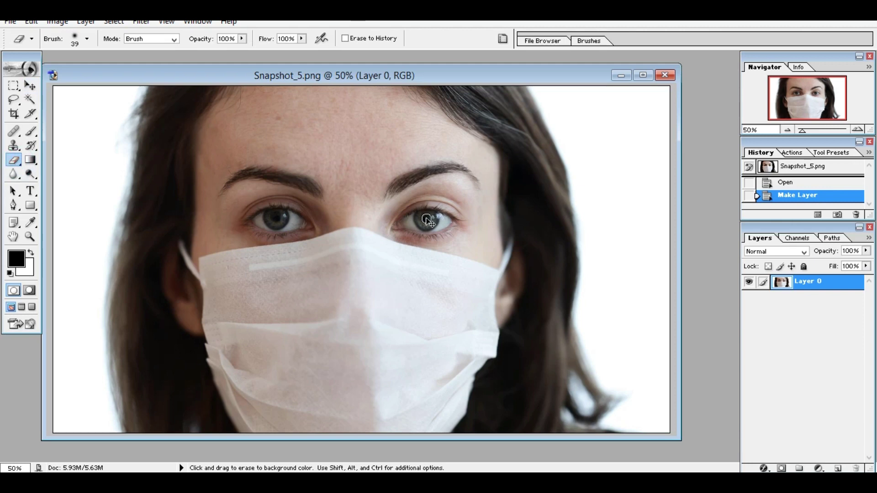
key(ctrl+plus)
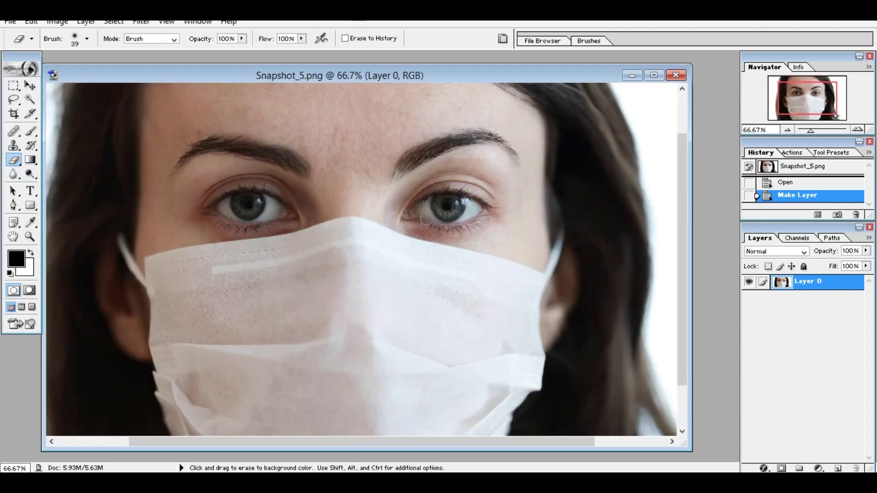
click(447, 205)
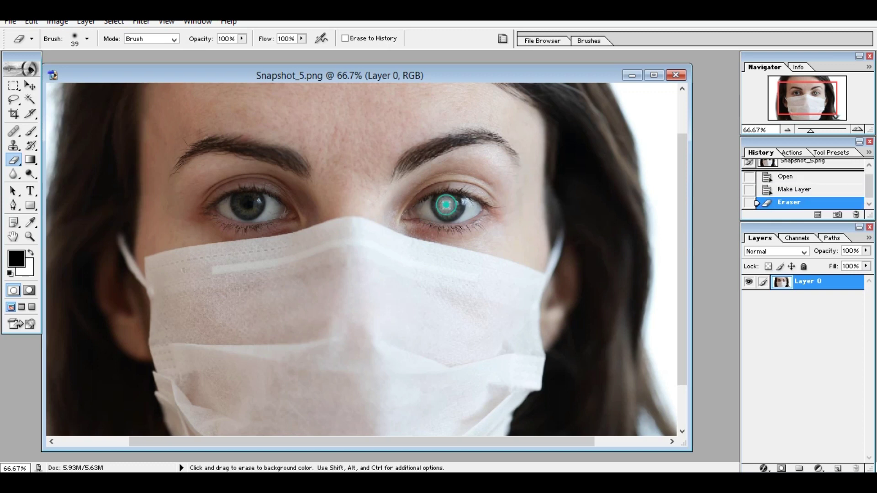
key(ctrl+z)
right_click(448, 206)
drag(489, 228, 486, 228)
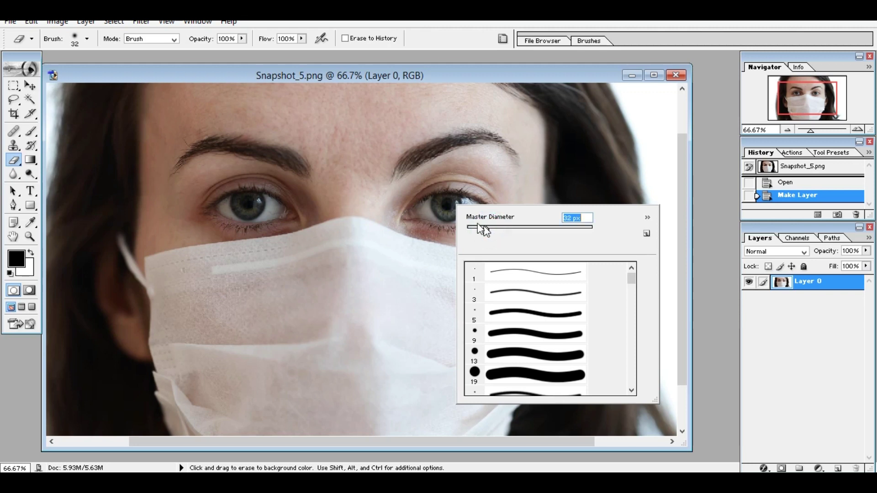
click(447, 205)
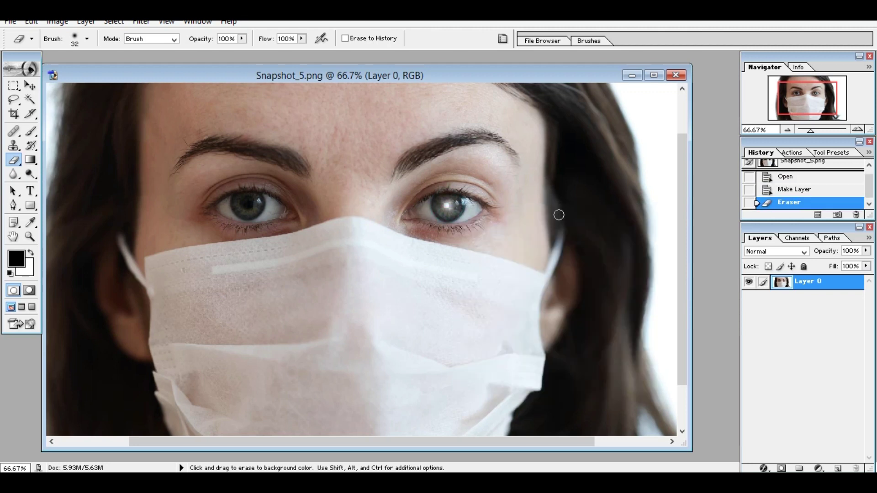
click(447, 205)
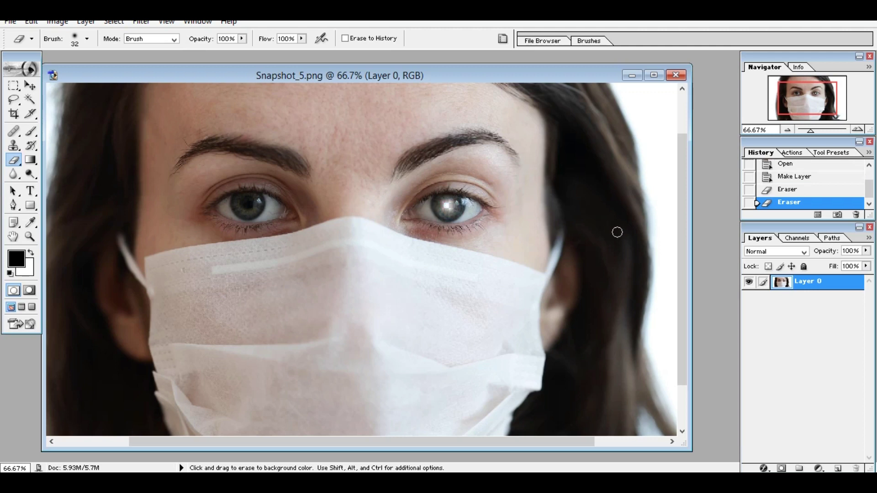
key(ctrl+minus)
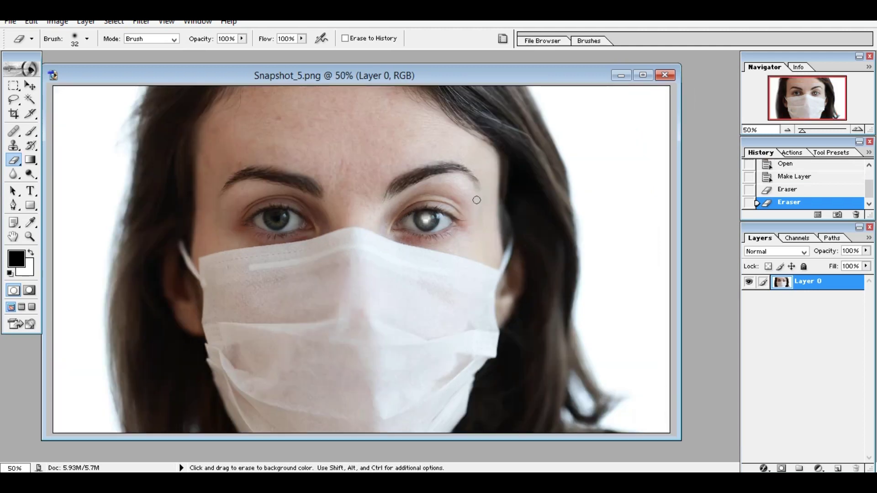
- Save a copy of the image as a PNG named 1 in the Snapshot folder, with interlacing set to None
click(10, 22)
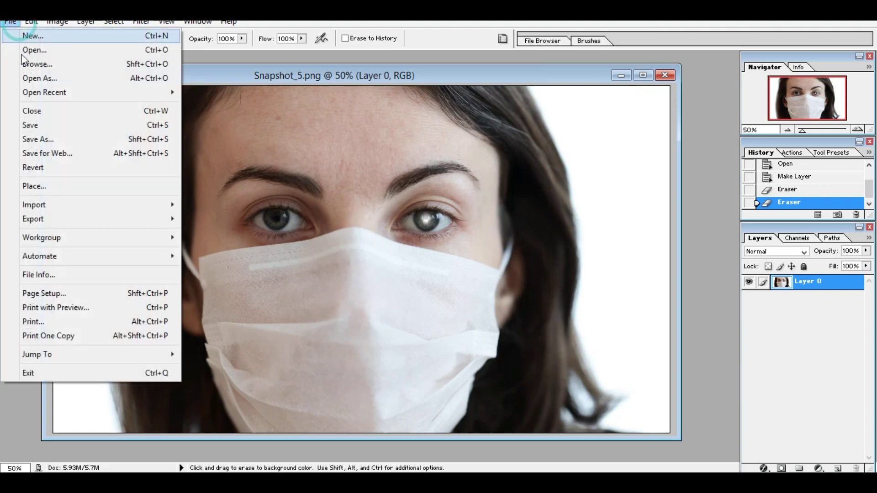
click(39, 139)
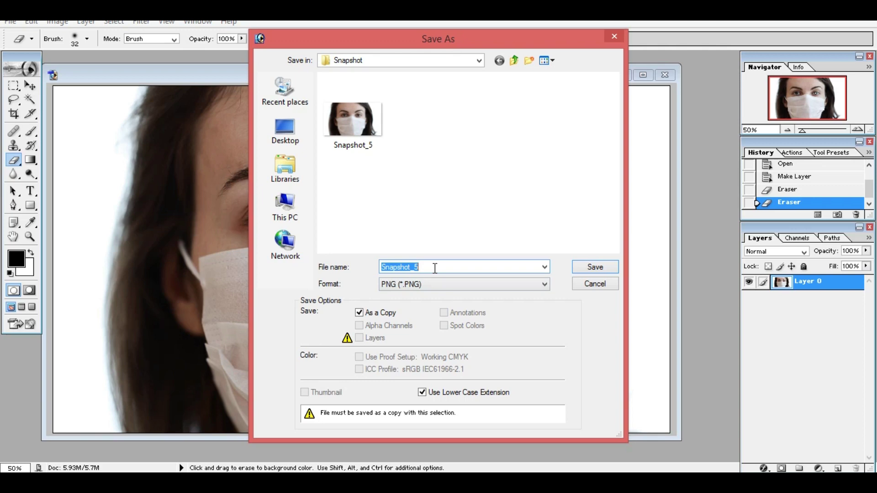
text(1)
click(589, 269)
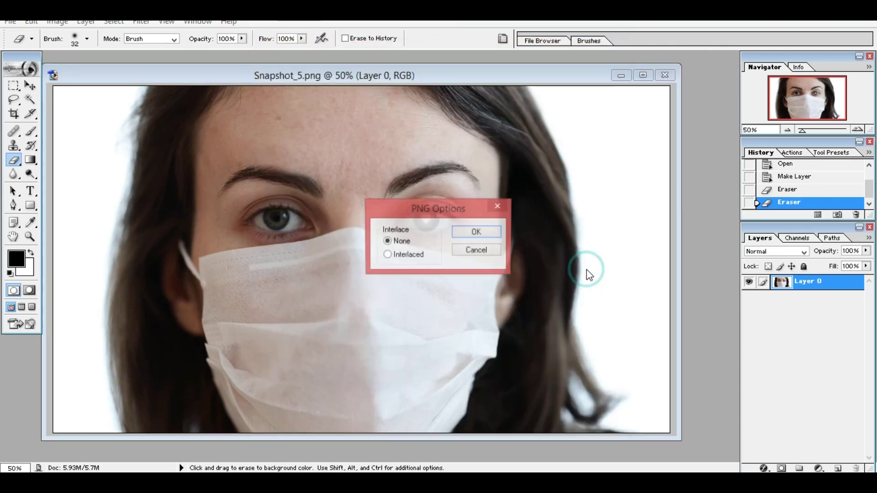
click(476, 234)
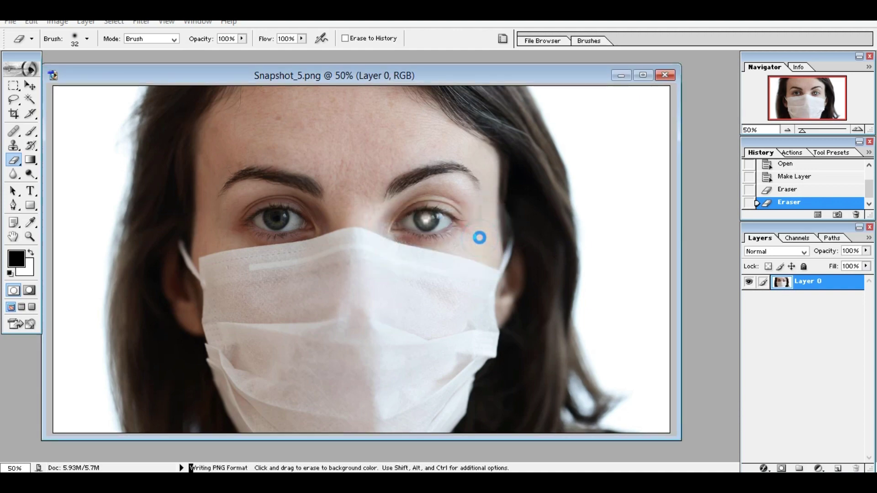
key(super+c)
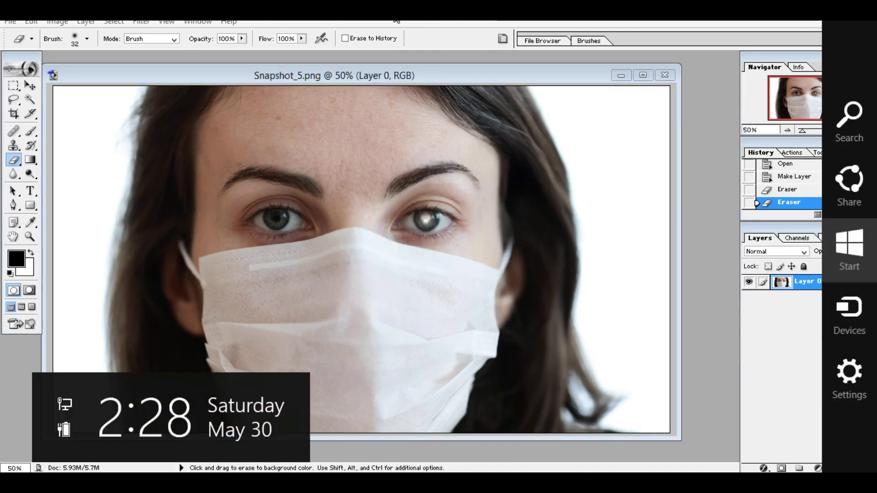
key(Escape)
double_click(394, 21)
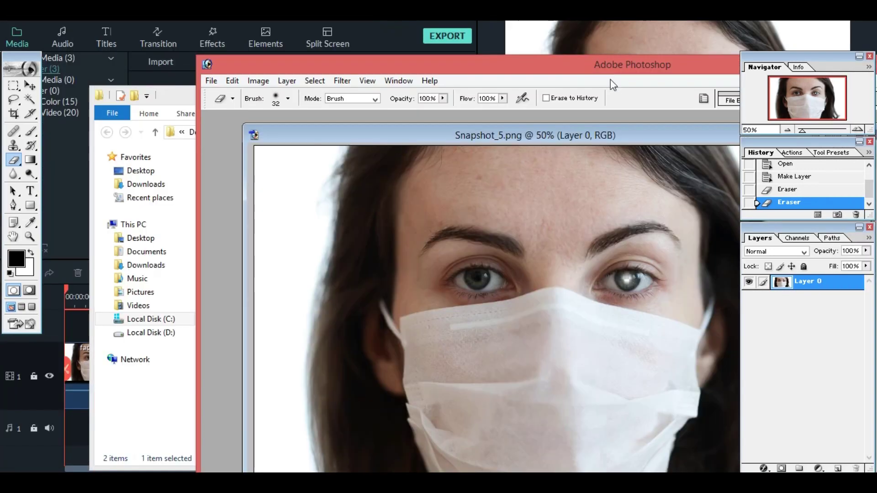
double_click(549, 69)
- Close the Snapshot_5.png document in Photoshop without saving its changes
key(ctrl+w)
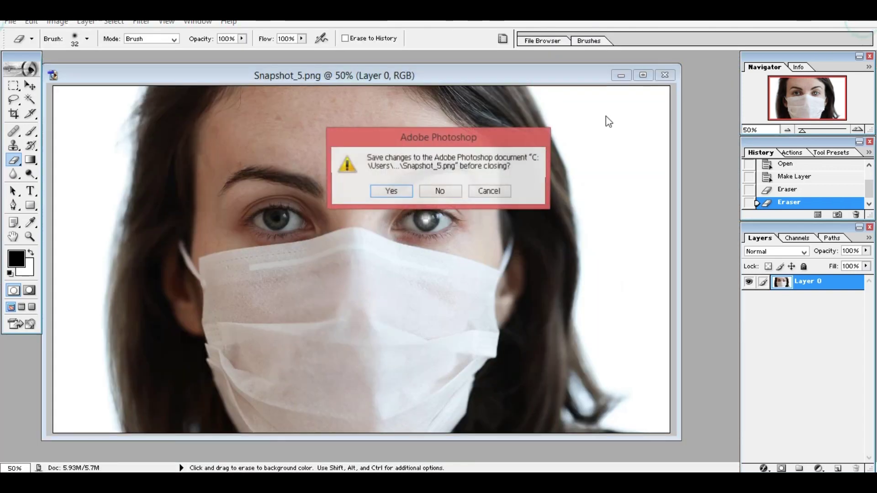
click(432, 191)
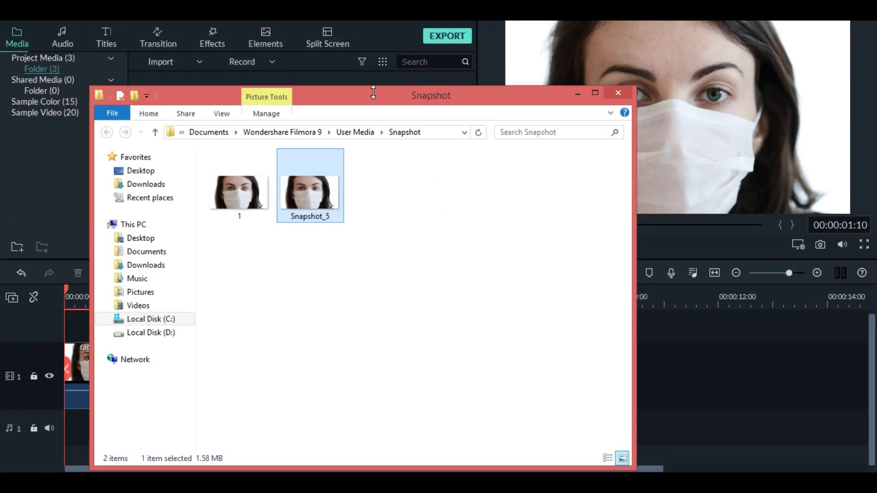
- Check the saved PNG 1 in the image viewer and place it on Filmora's video track 2 where the face girl clip ends
drag(300, 97, 458, 129)
double_click(408, 221)
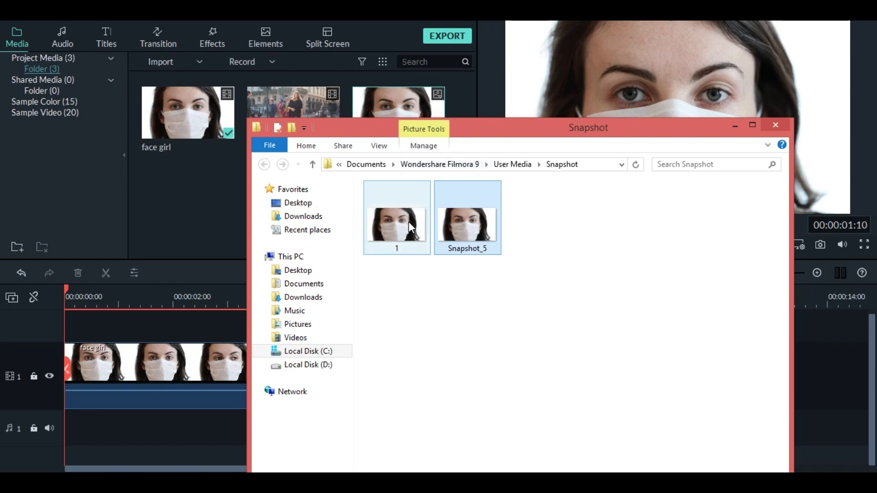
key(alt+F4)
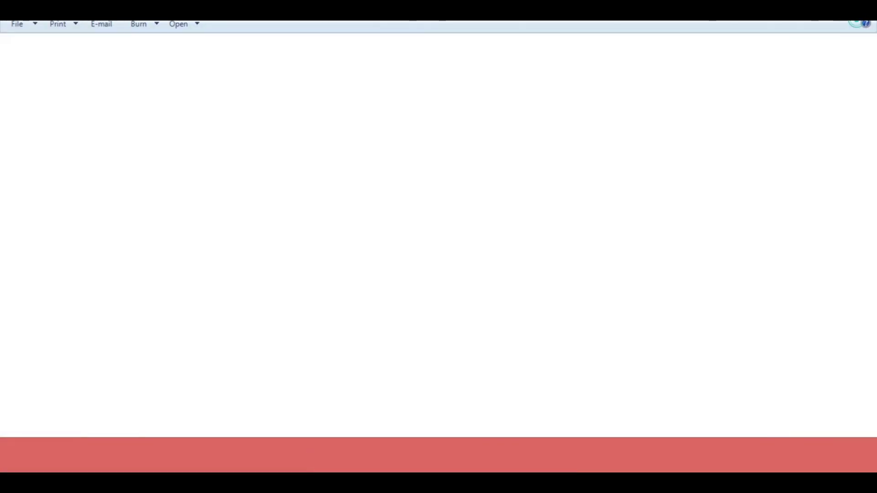
drag(404, 222, 356, 333)
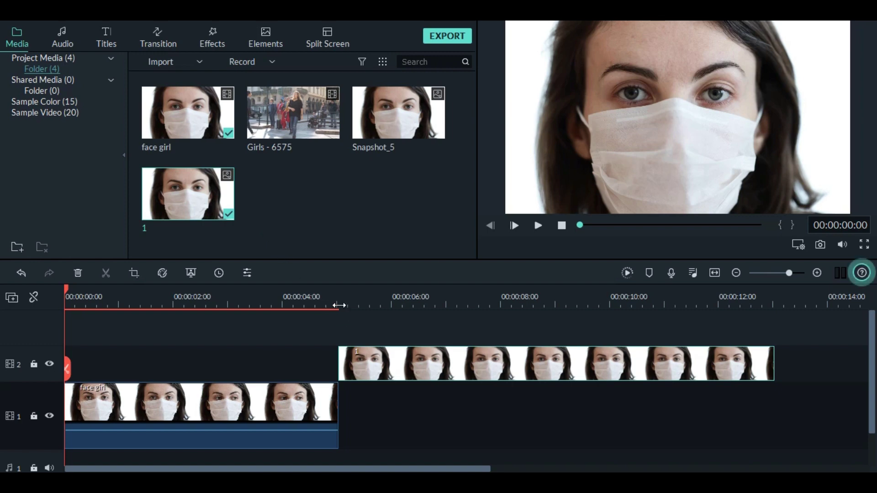
- Preview the Girls - 6575 clip and place it on track 1 directly after the face girl clip
double_click(316, 129)
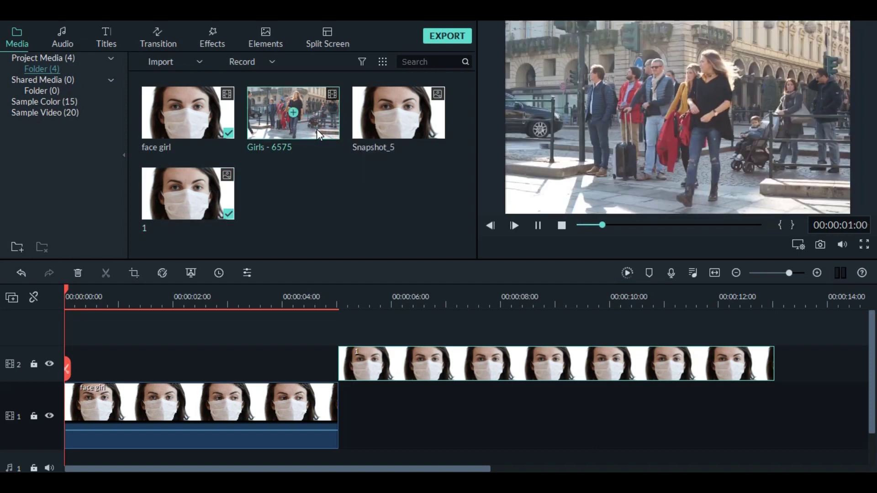
key(space)
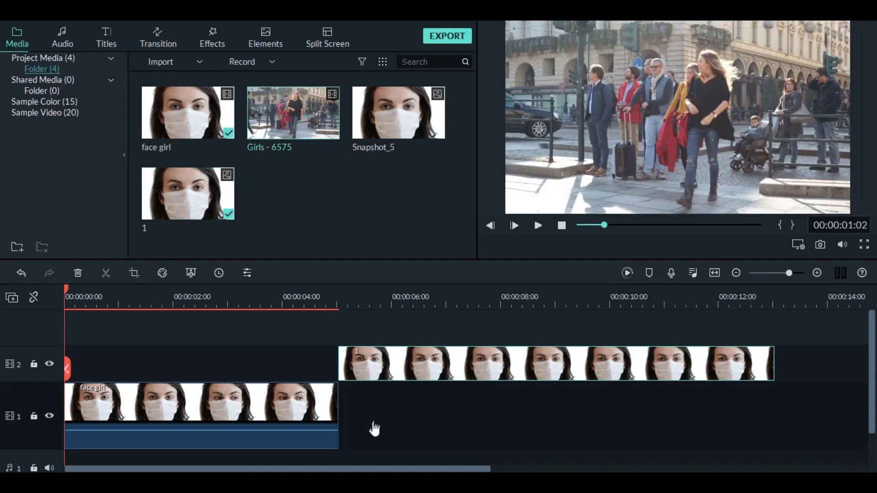
click(357, 426)
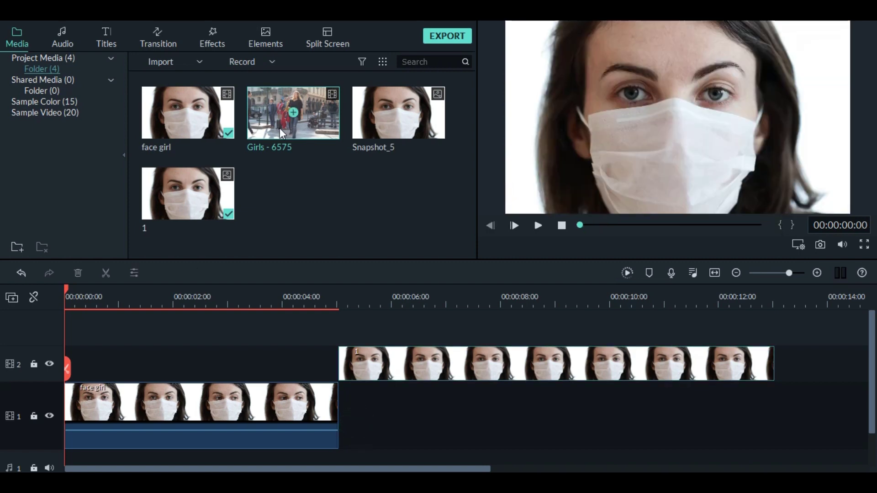
drag(268, 133, 345, 427)
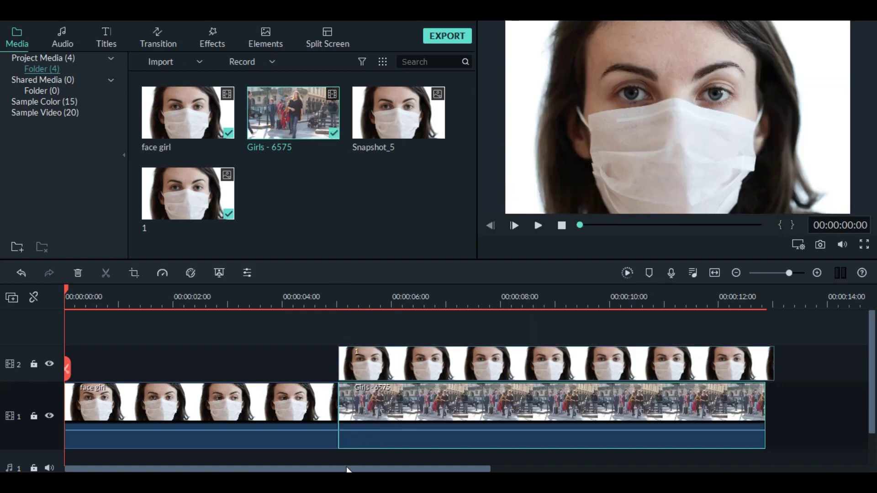
- Trim the end of image 1 on track 2 to a length of about 3 seconds
drag(360, 470, 402, 470)
click(521, 358)
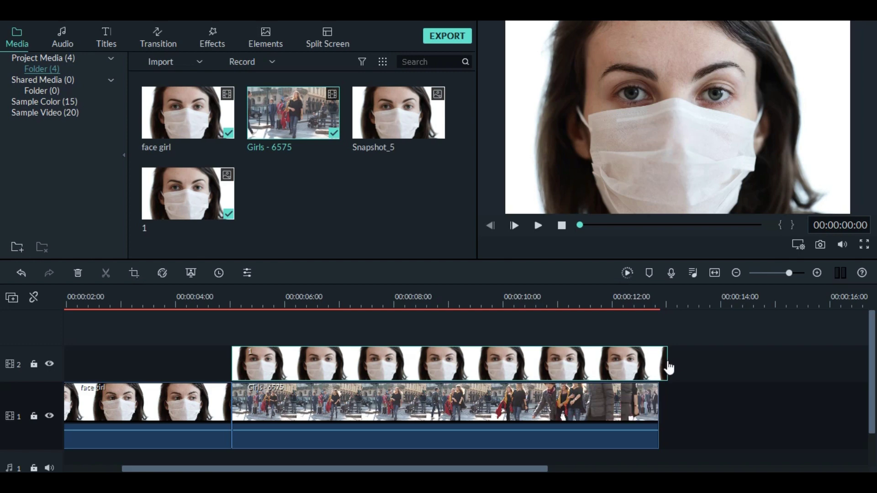
drag(667, 363, 397, 366)
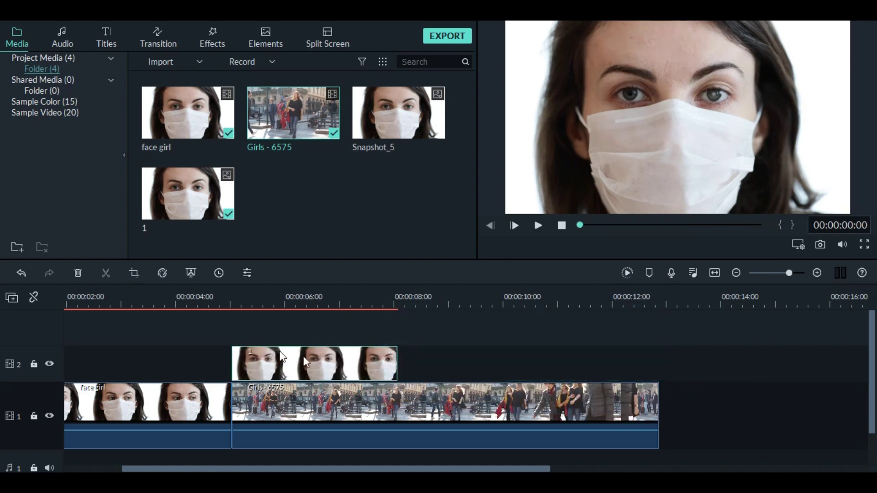
- Open Pan & Zoom for image 1 and shrink the End frame to about 208 x 104
click(248, 299)
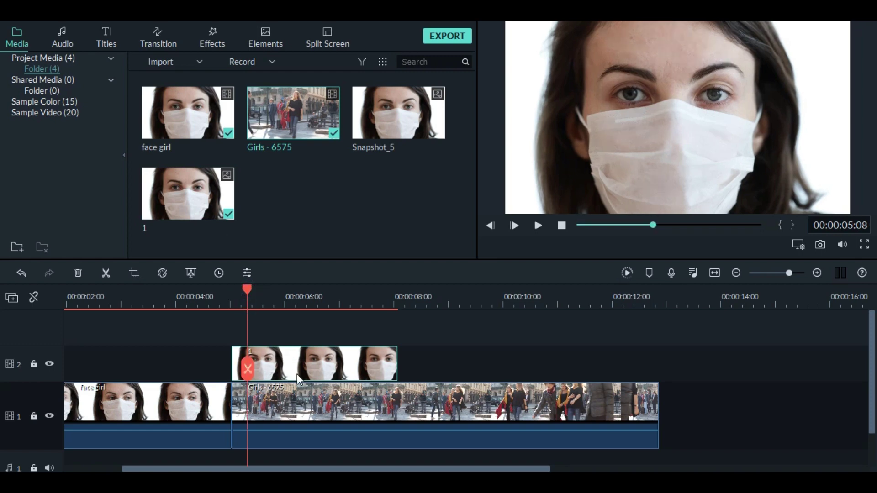
right_click(297, 374)
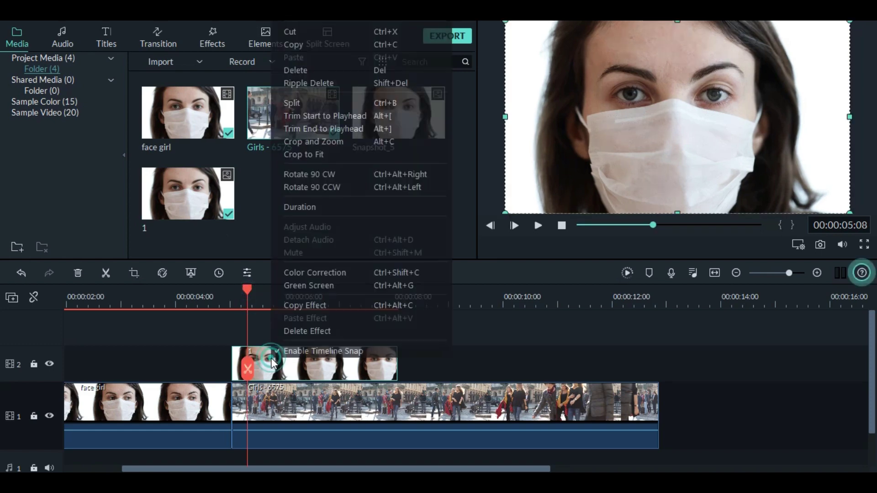
click(294, 143)
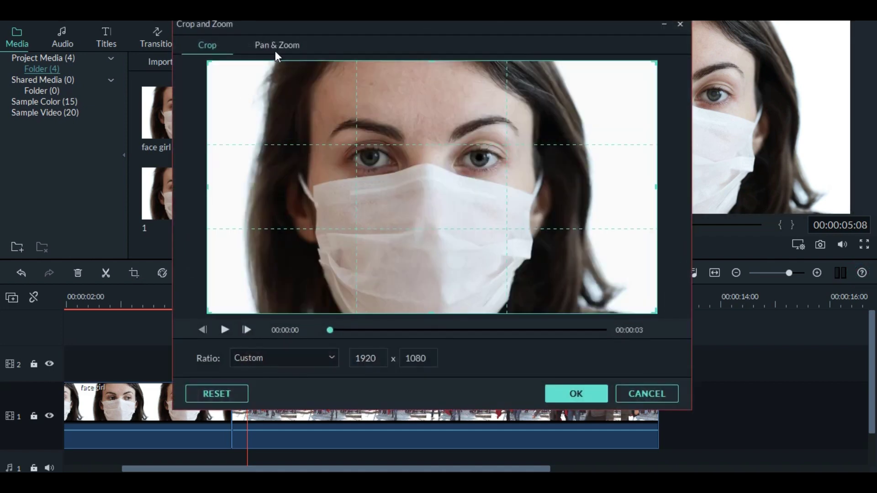
click(274, 45)
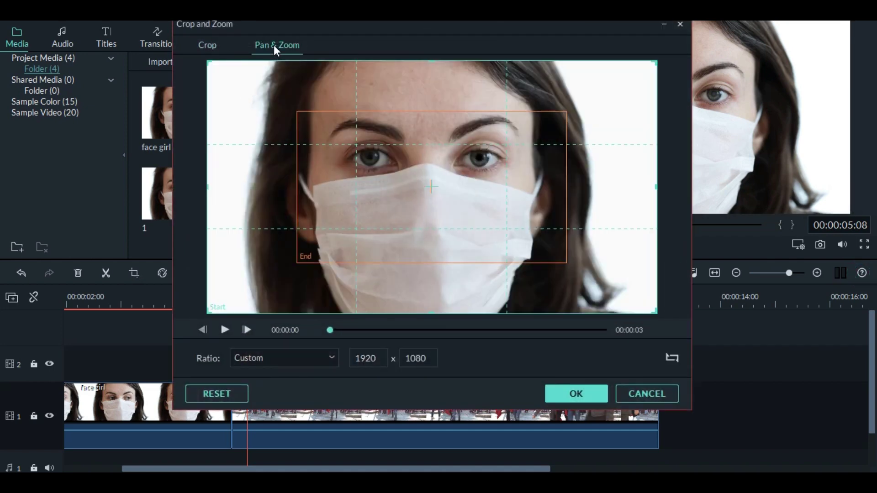
click(316, 200)
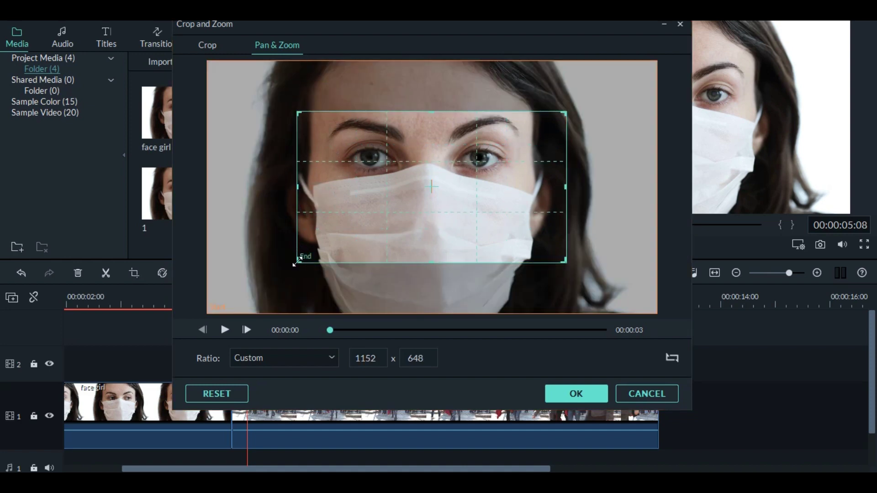
drag(296, 261, 519, 135)
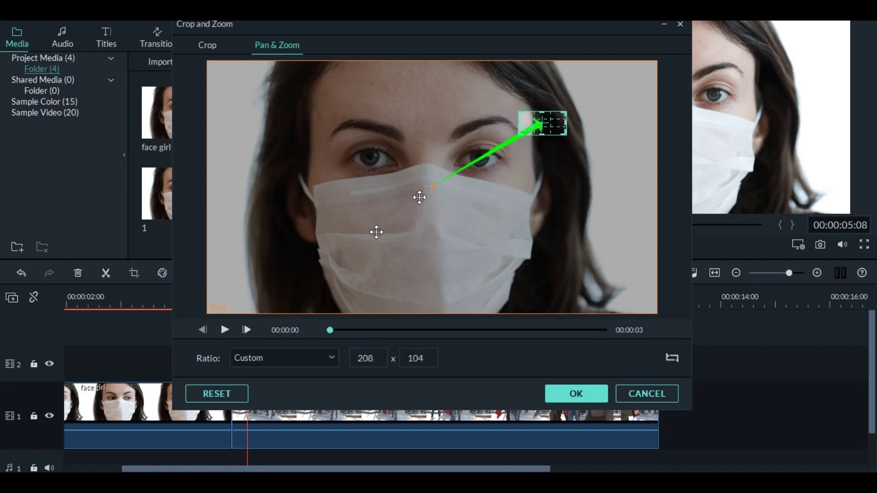
- Set the End frame's ratio to 16:9, fit it tightly over the erased pupil, and apply the pan and zoom
click(250, 366)
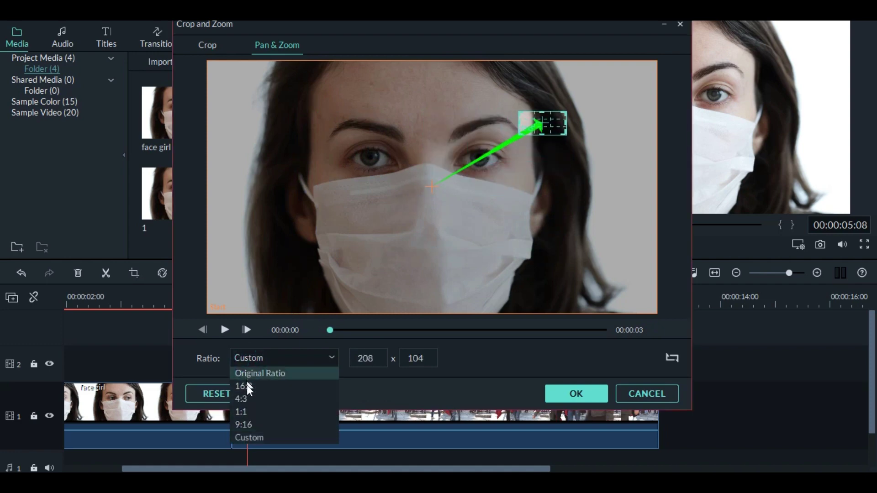
click(247, 388)
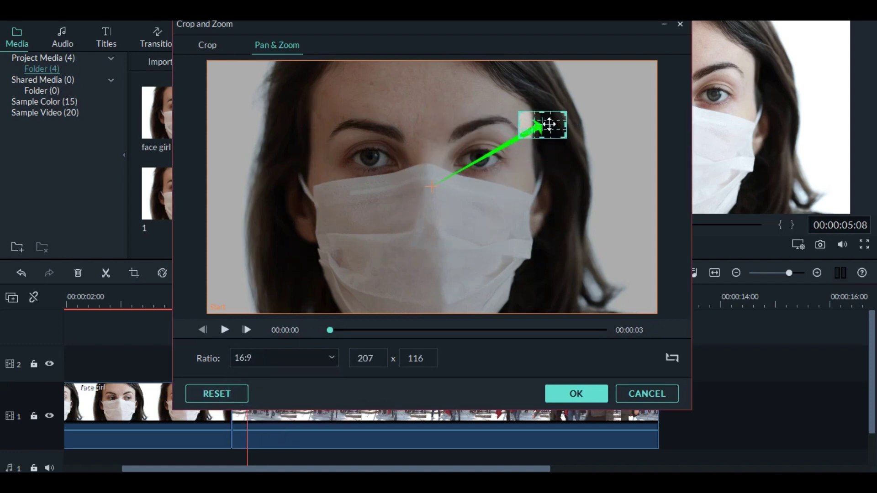
drag(549, 123, 472, 162)
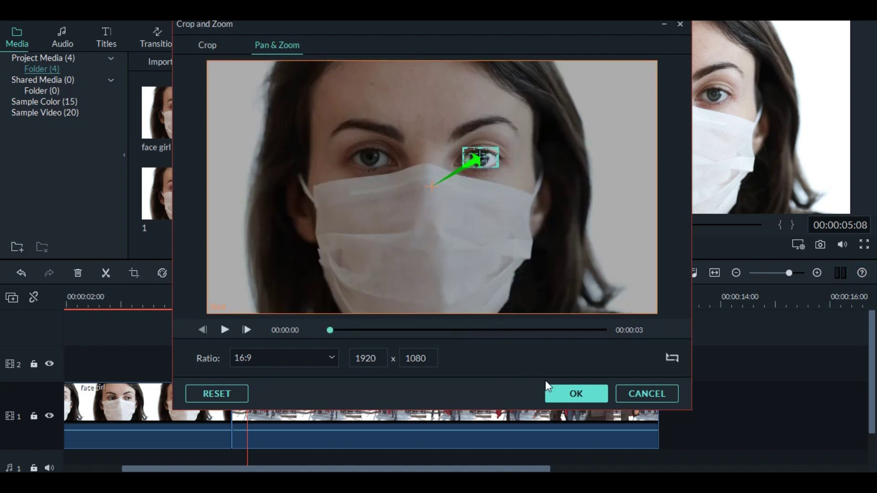
click(568, 393)
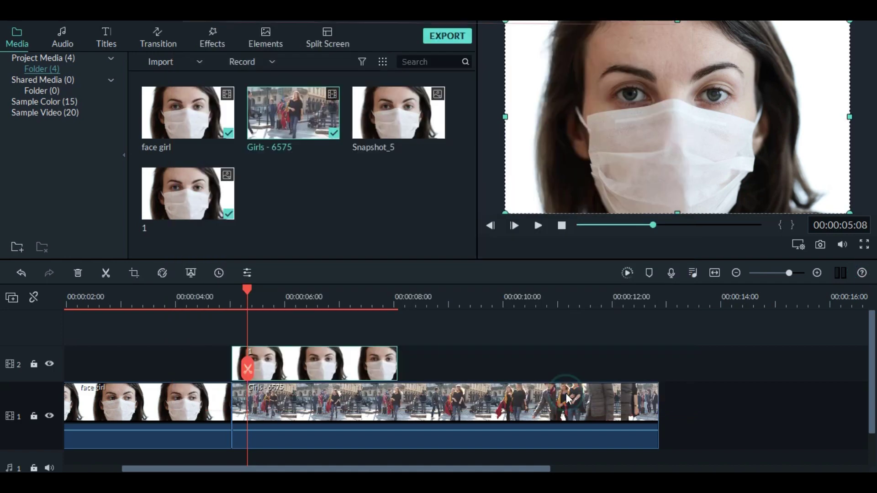
- Play back the zoom into the eye starting just before the end of the face girl clip
click(222, 303)
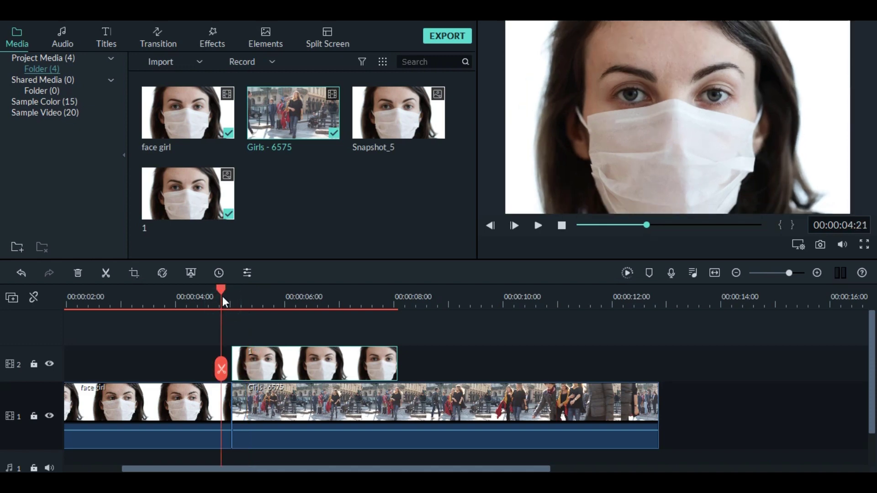
key(space)
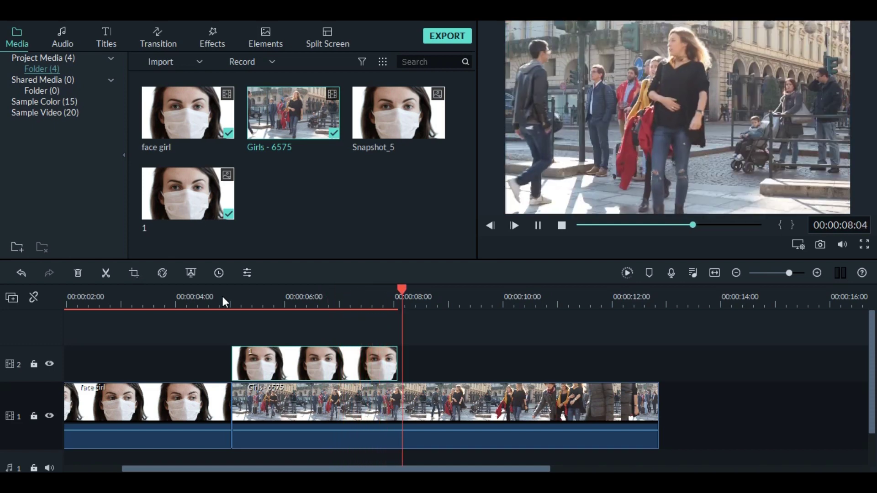
key(space)
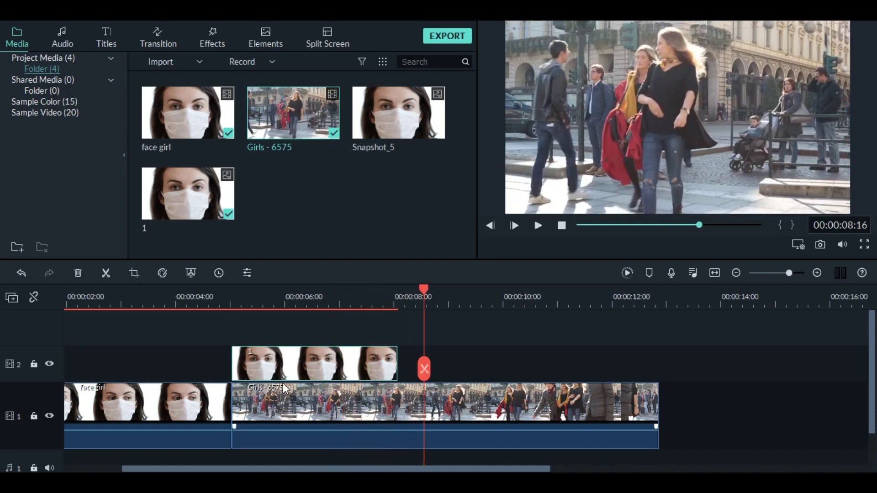
- Replace the Girls - 6575 clip on track 1 with the sample video Travel 04
click(240, 411)
click(43, 113)
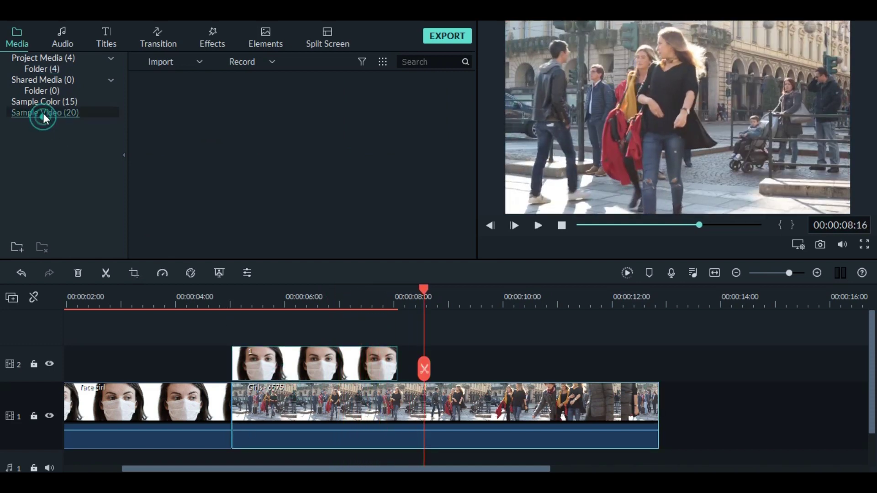
click(221, 129)
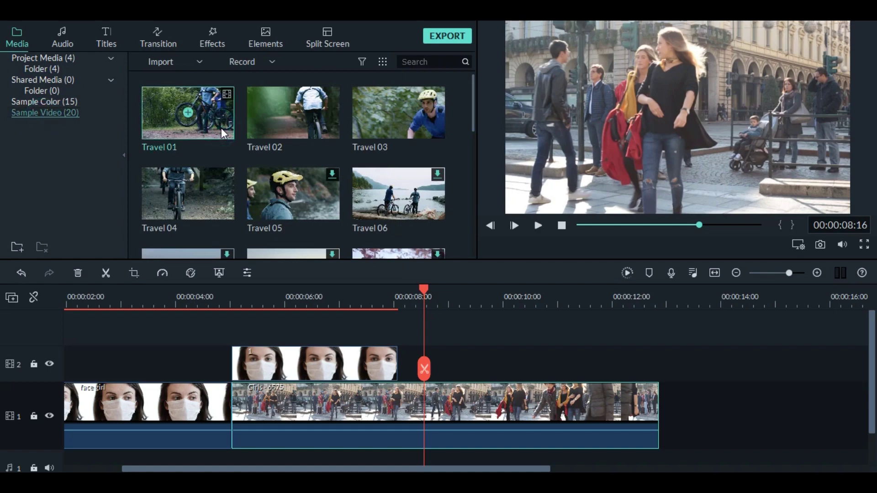
drag(218, 221, 274, 402)
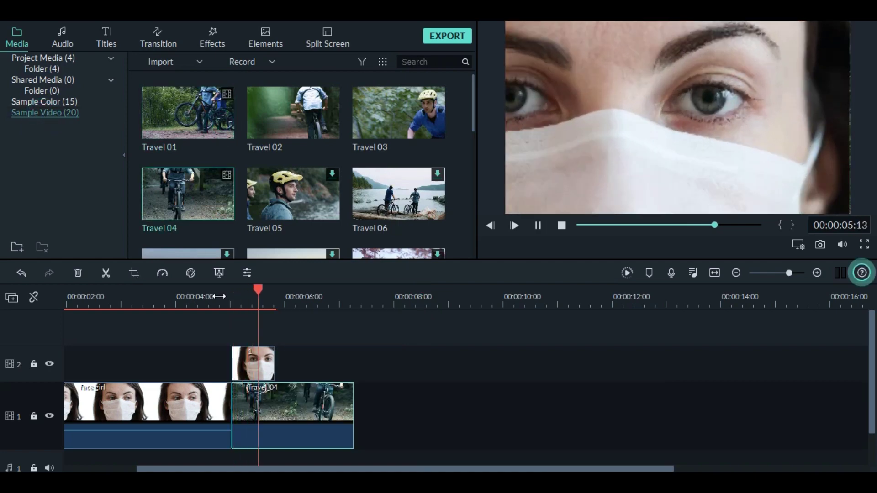
- Play back the eye zoom into the Travel 04 clip
key(space)
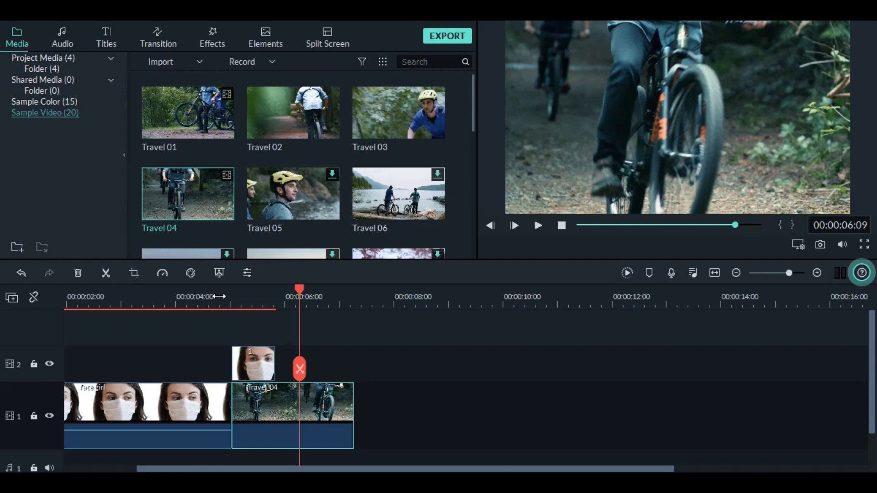
click(217, 297)
key(space)
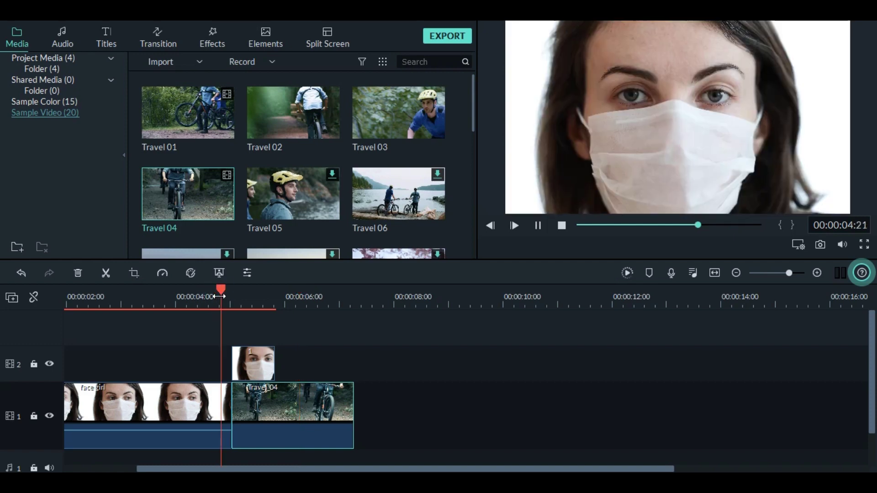
key(space)
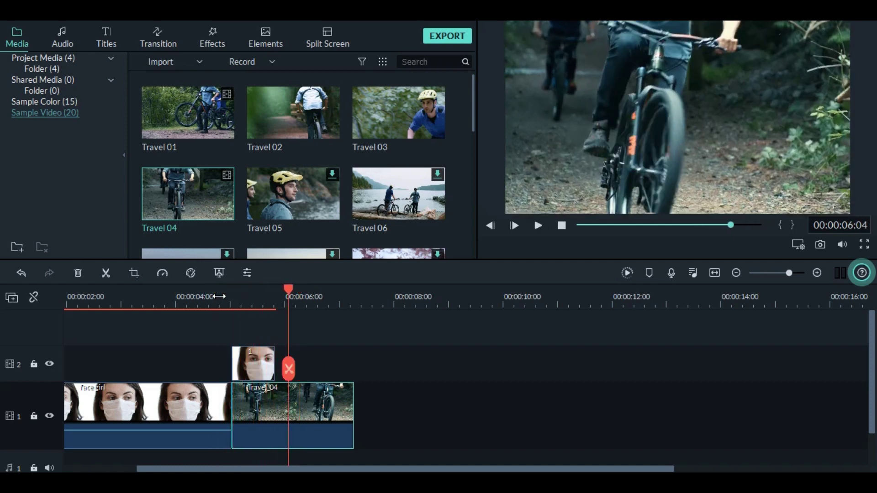
- Replace the Travel 04 clip on track 1 with the sample video Travel 06
click(216, 296)
click(374, 206)
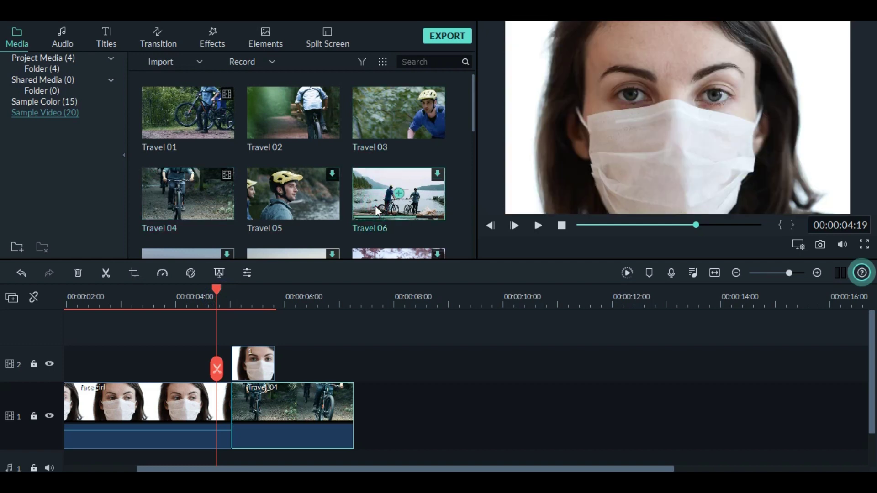
drag(375, 205, 233, 418)
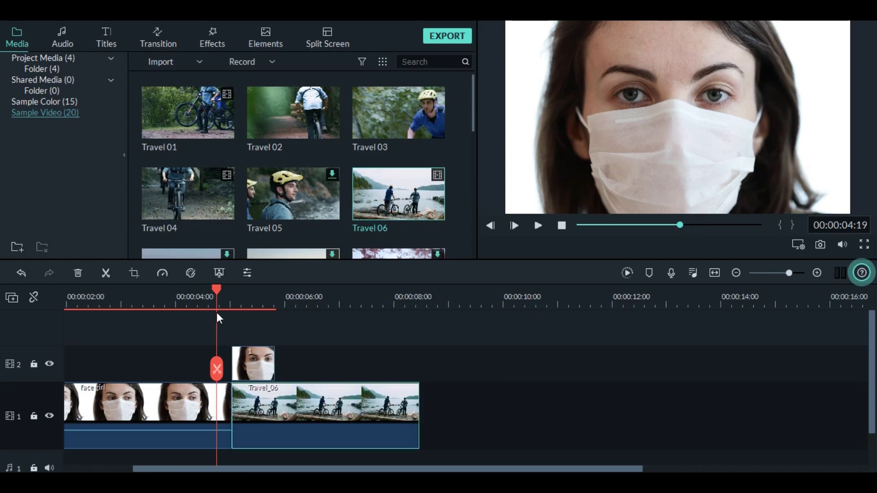
- Play back and scrub through the eye zoom into the Travel 06 clip
key(space)
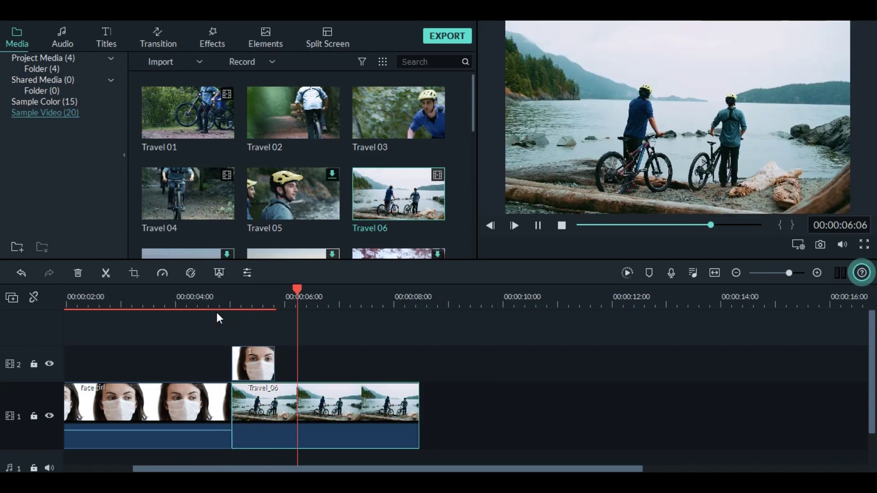
key(space)
click(218, 300)
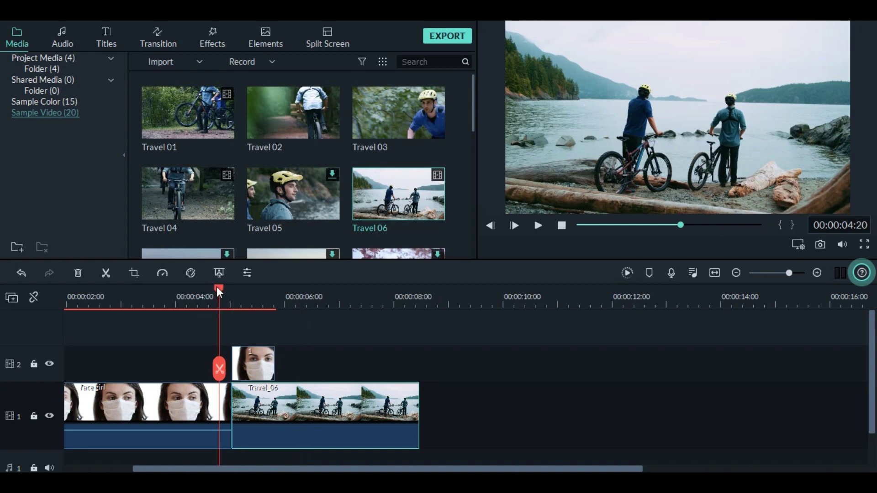
drag(218, 289, 253, 290)
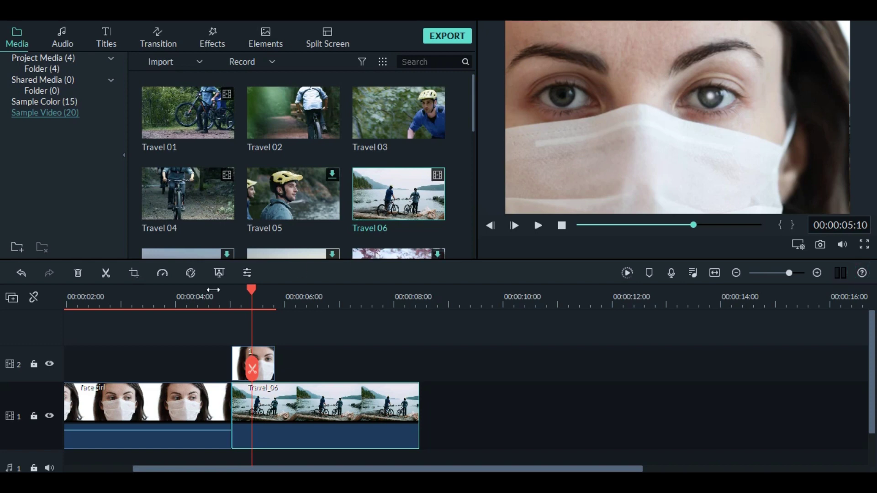
- Split the Travel 06 clip on track 1 at 00:00:05:20, where the face snapshot on track 2 ends
drag(253, 291, 279, 295)
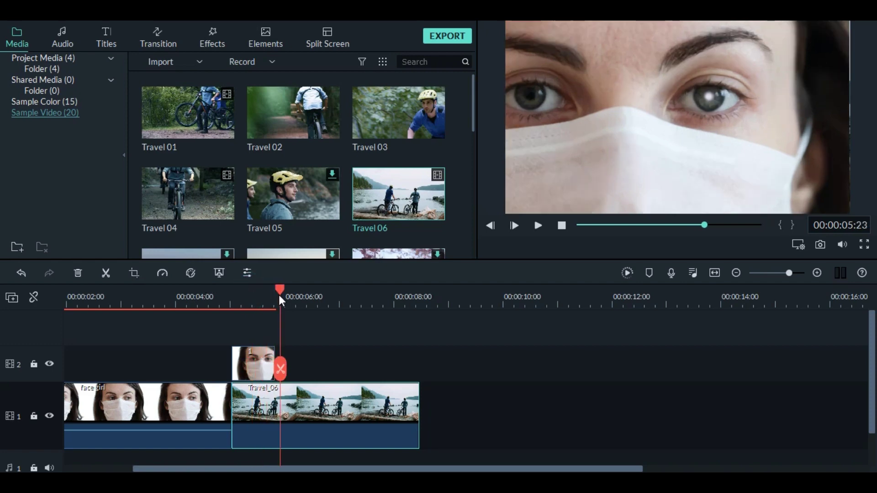
click(495, 226)
click(495, 225)
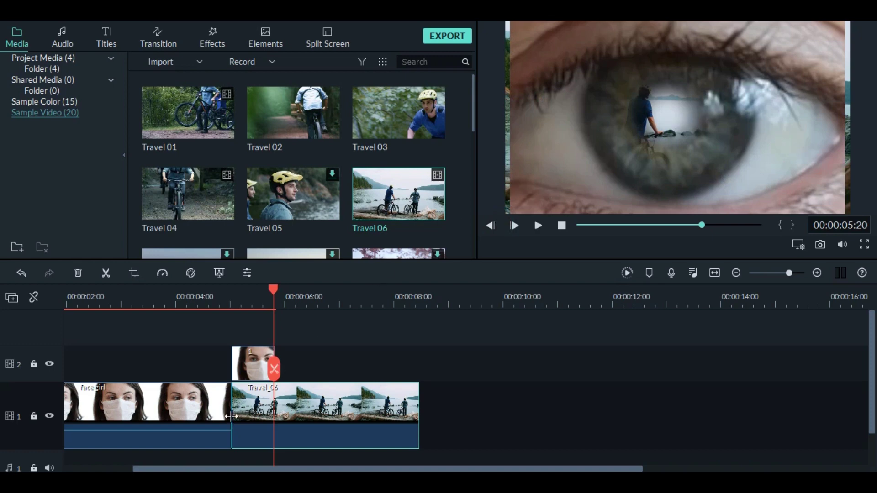
click(274, 369)
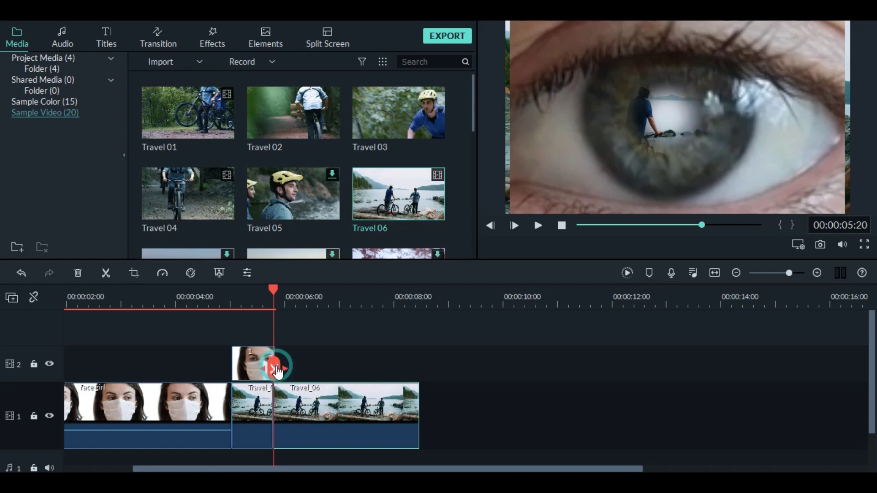
- Darken the first Travel 06 segment under the face snapshot by lowering its Tone brightness
double_click(259, 411)
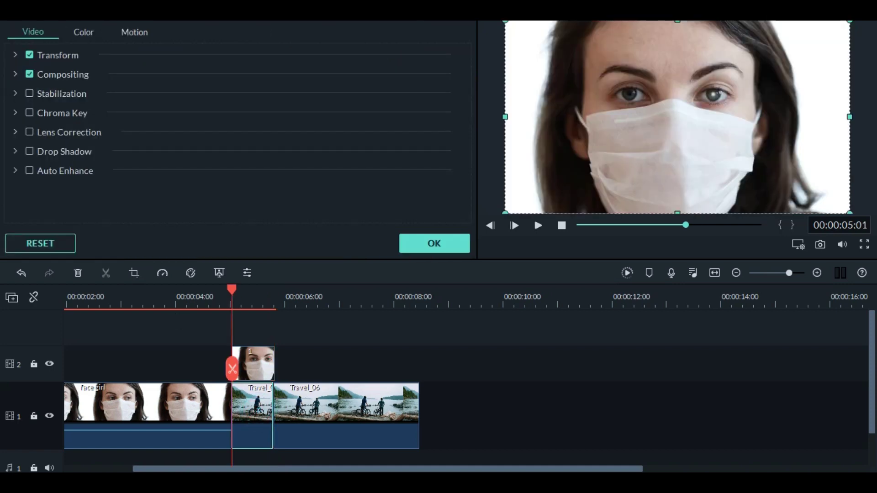
click(81, 33)
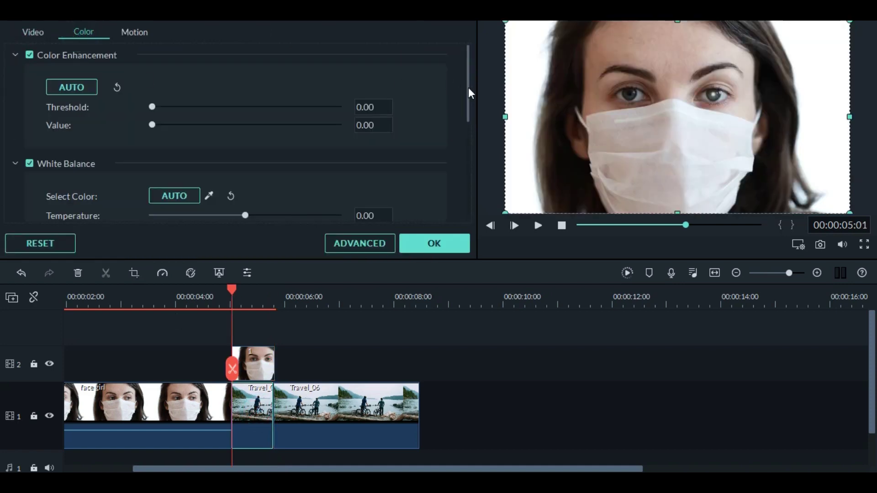
drag(468, 100, 469, 178)
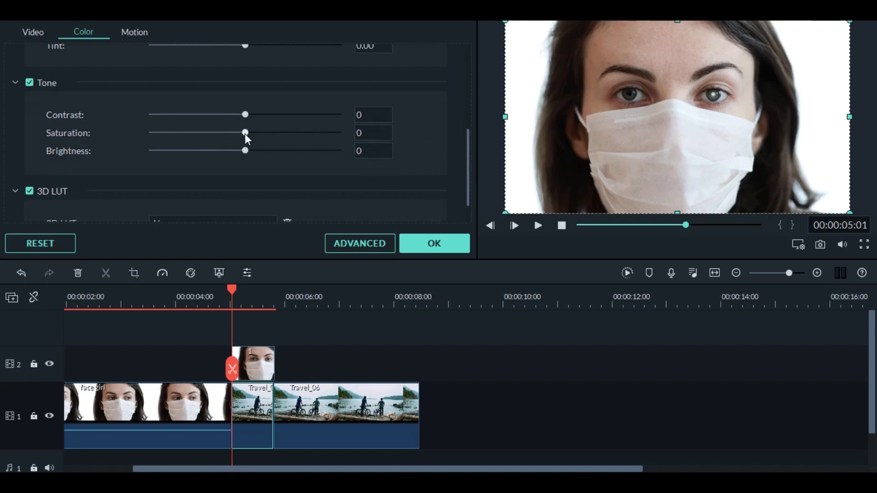
click(211, 150)
click(434, 243)
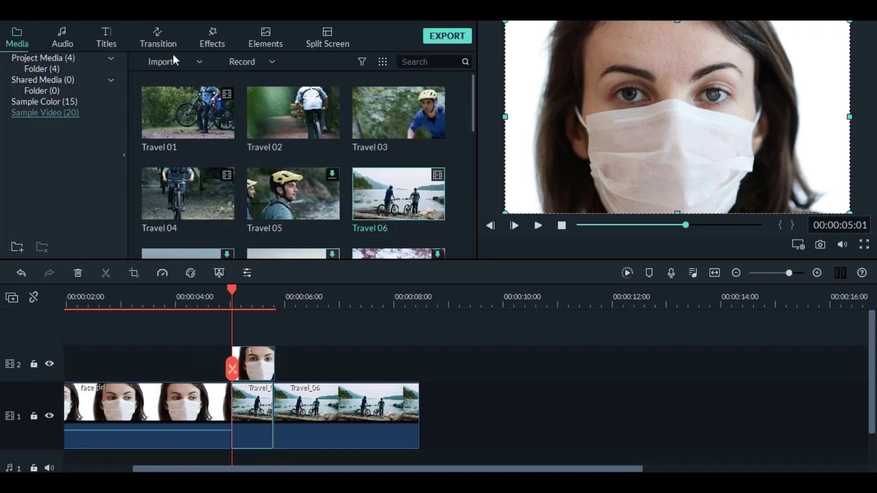
- Add the Basic Dissolve transition at the cut between the two Travel 06 segments on track 1
click(159, 39)
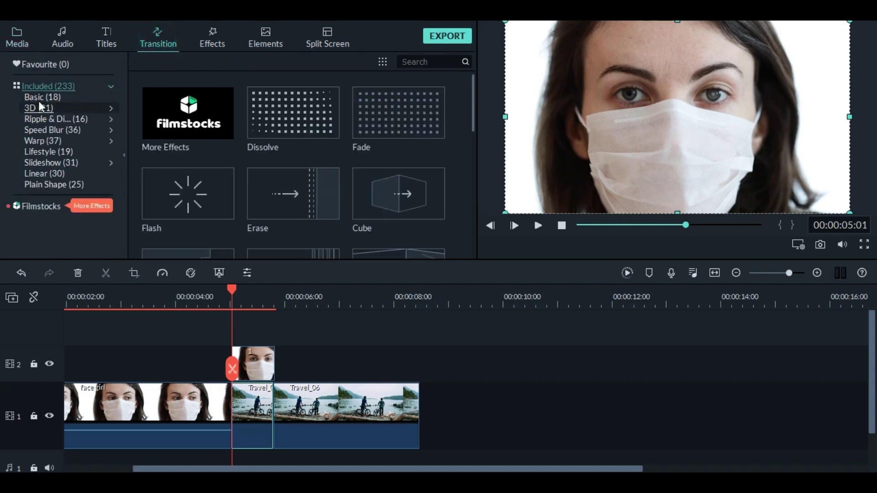
click(39, 97)
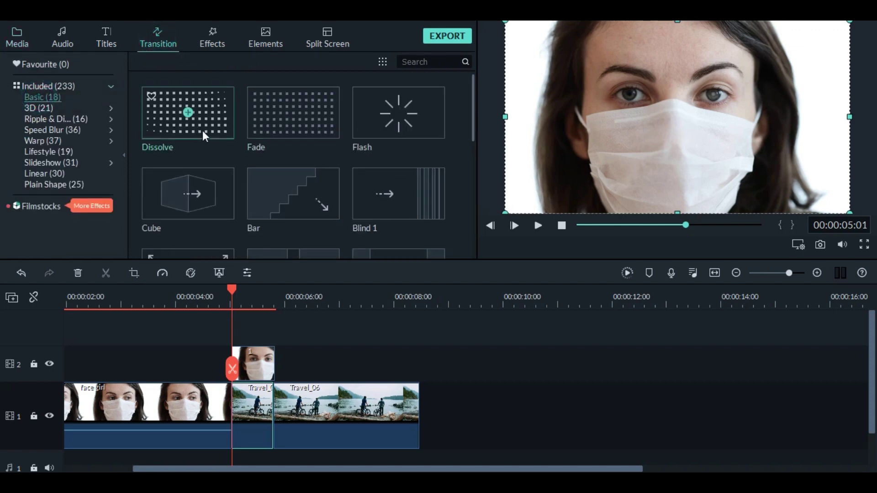
drag(202, 130, 275, 414)
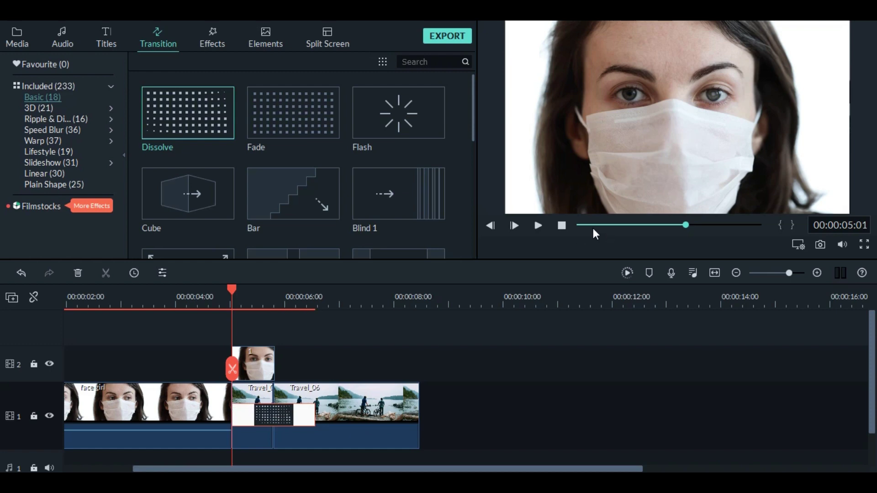
- Play back the project from the start through the eye zoom and the dissolve into Travel 06
click(562, 226)
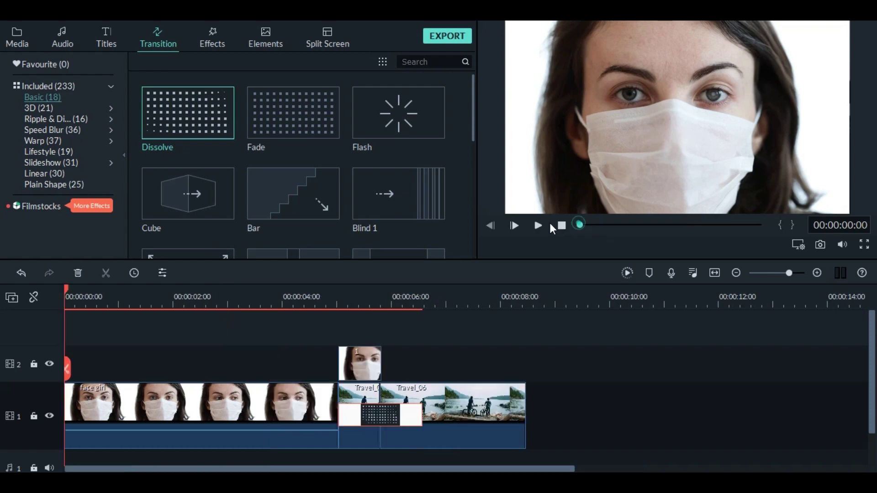
click(549, 223)
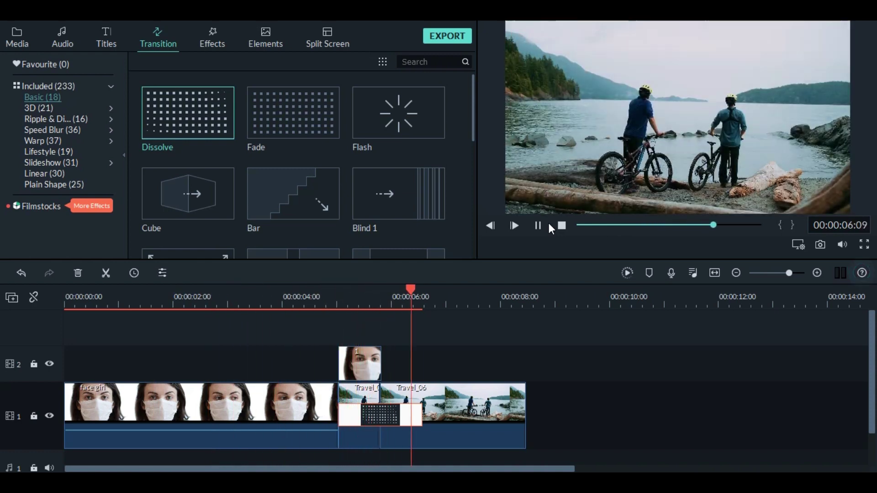
key(space)
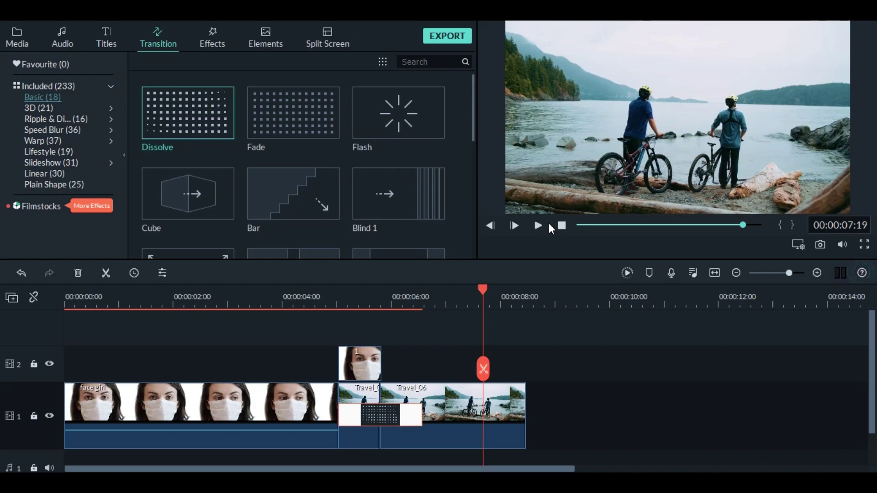